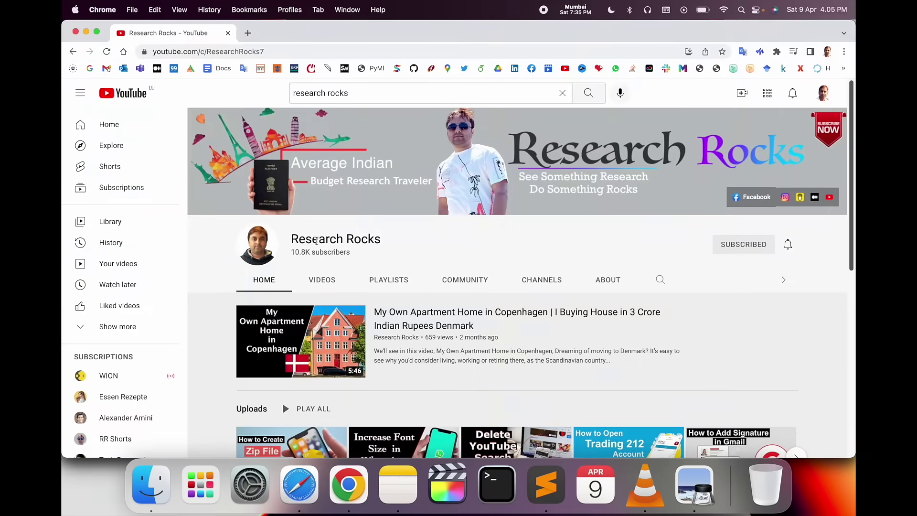
Select the 'Research Rocks' channel name on its YouTube channel page
triple_click(311, 237)
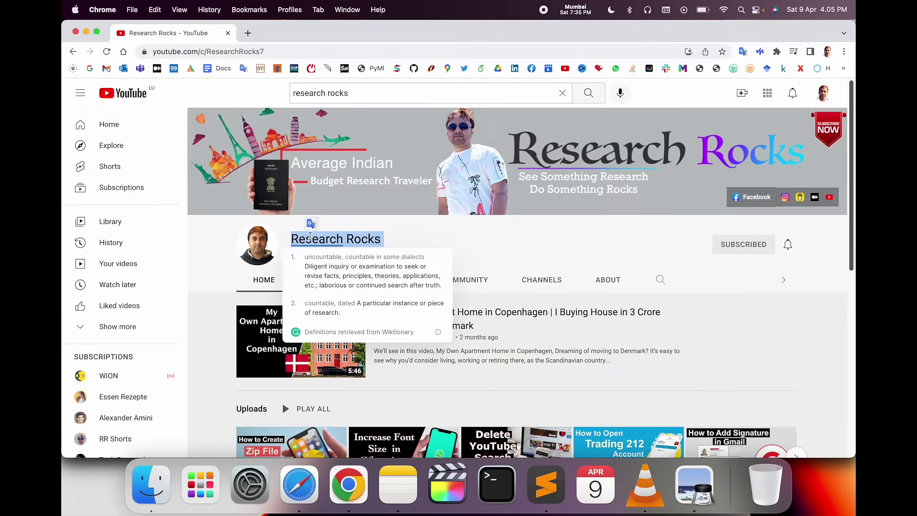
In a new tab, search Google for 'Razorpay' and open the official Razorpay site
left_click(248, 33)
type("founder of Research Rocks")
left_click(94, 70)
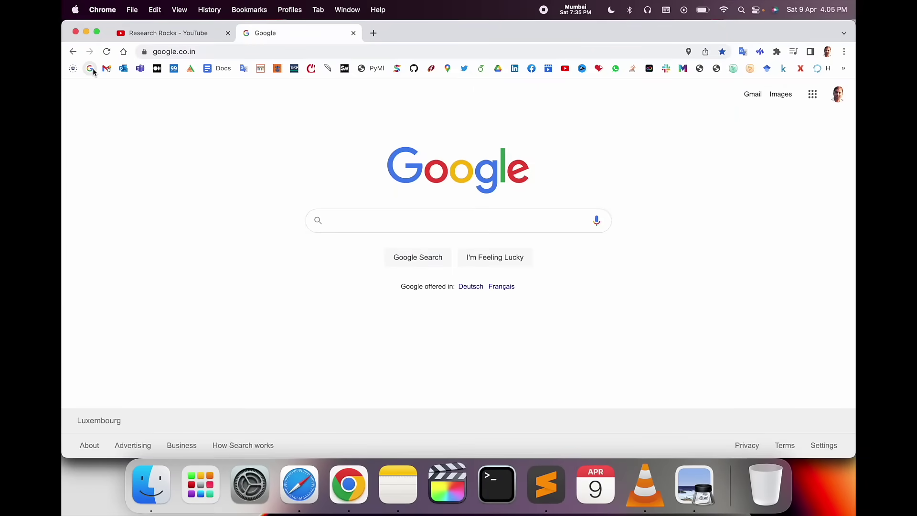
type("Razorpay")
key("Return")
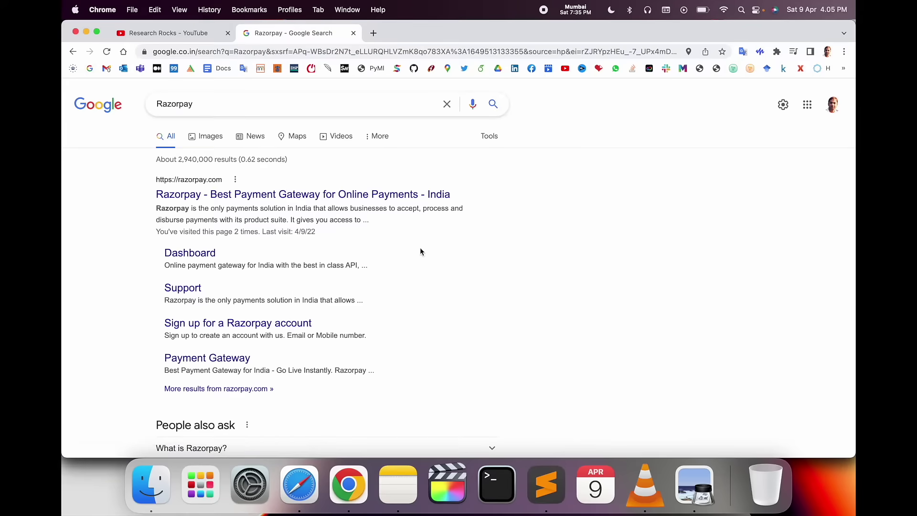
left_click(342, 195)
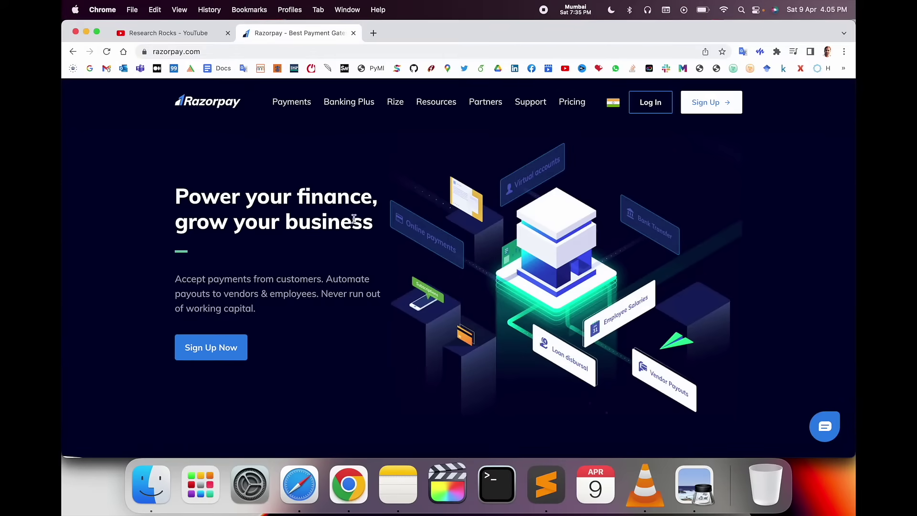
Scroll through the homepage's payment and RazorpayX banking sections, then back toward the top
scroll(296, 240, "down", 2)
scroll(296, 239, "down", 3)
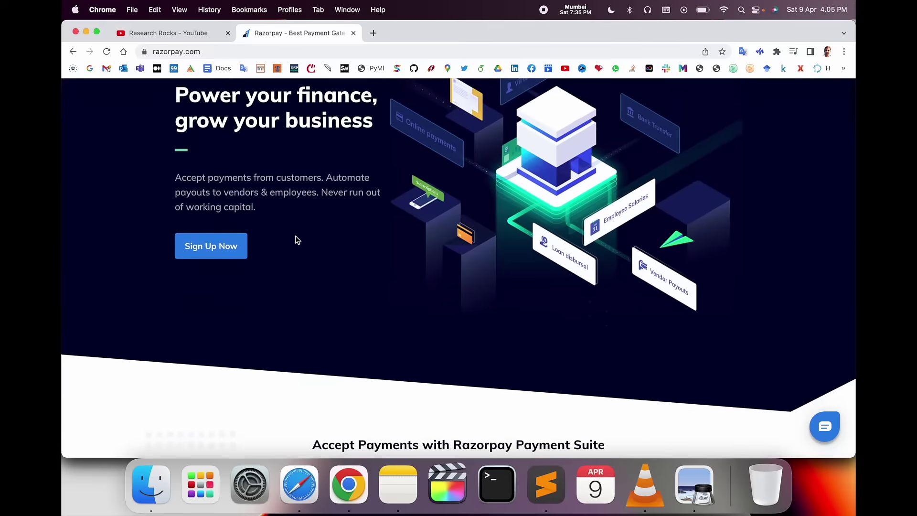
scroll(296, 240, "down", 5)
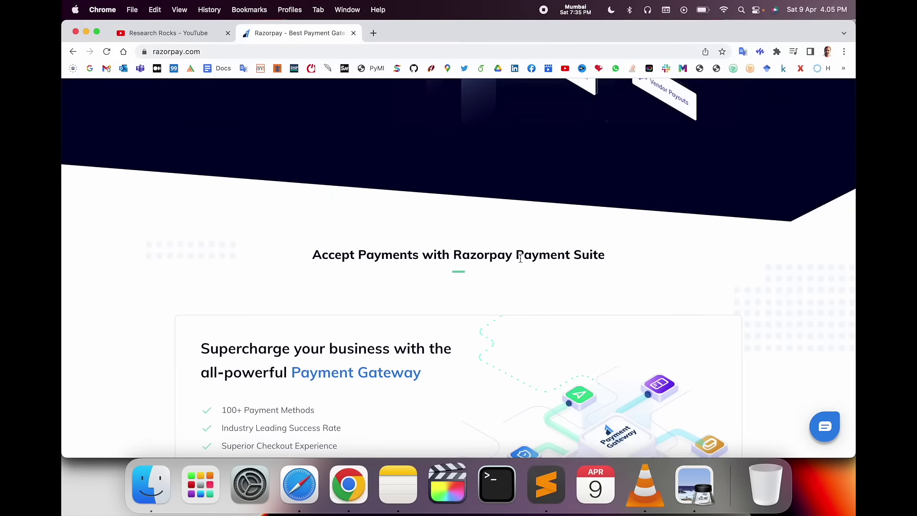
scroll(594, 260, "down", 3)
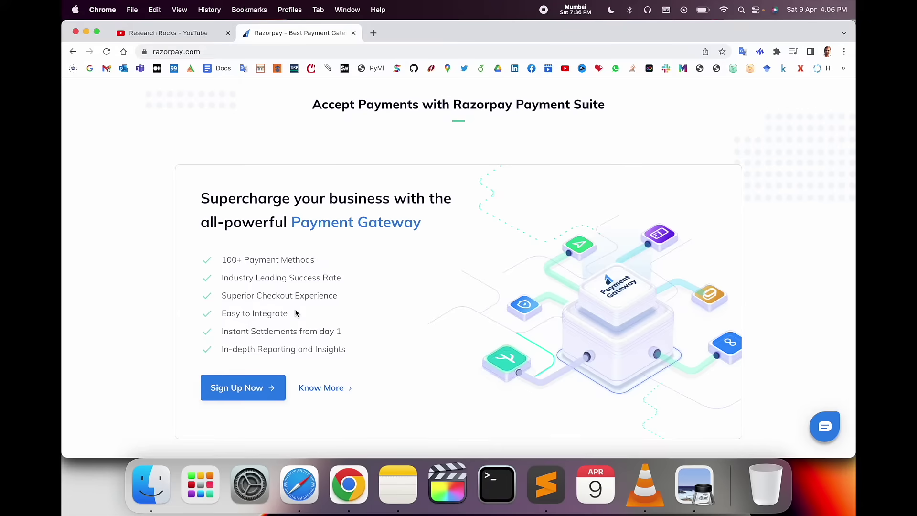
scroll(295, 313, "down", 5)
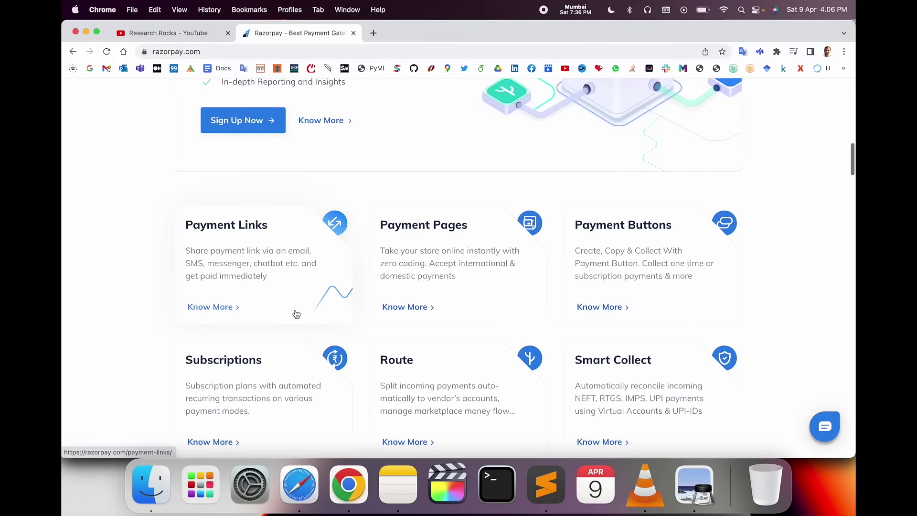
scroll(708, 383, "down", 4)
scroll(710, 383, "down", 6)
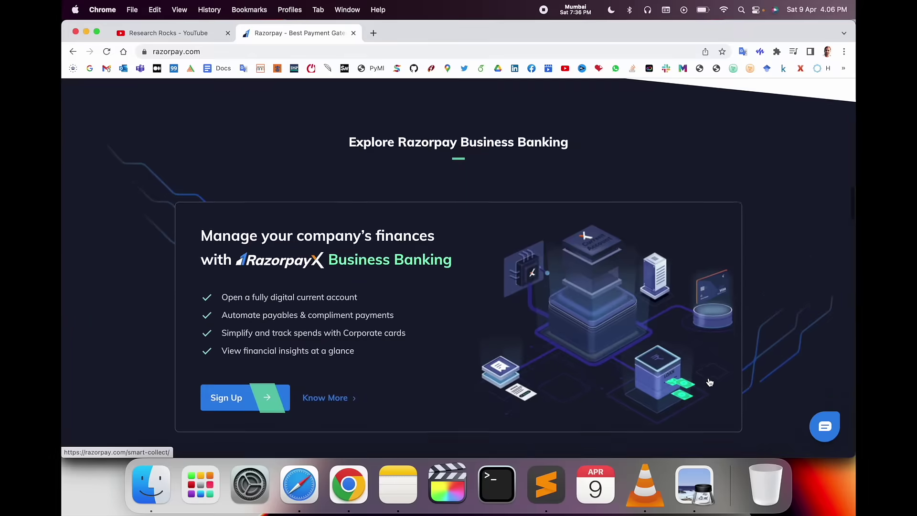
scroll(710, 382, "down", 5)
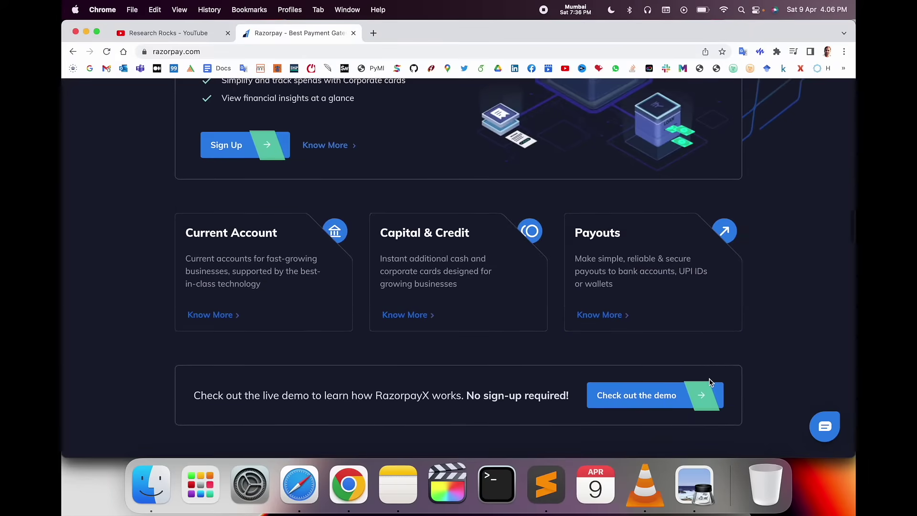
scroll(708, 379, "down", 1)
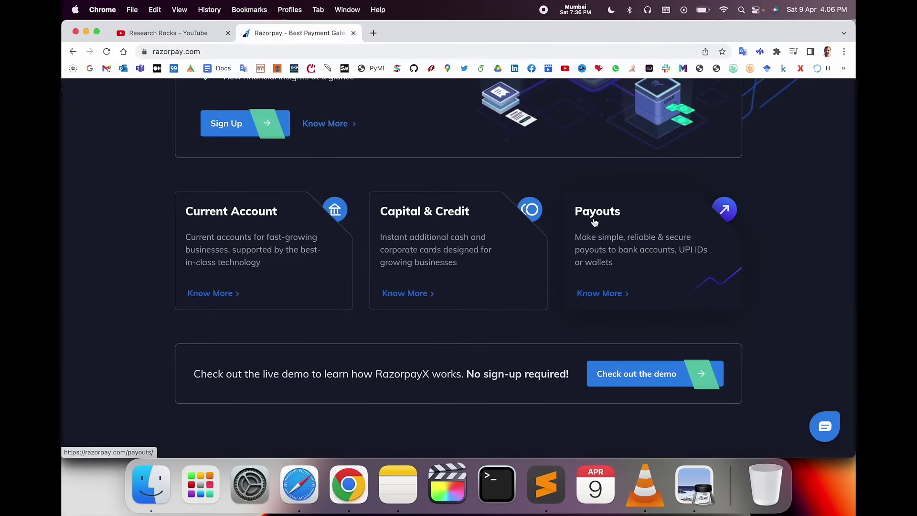
scroll(594, 222, "down", 3)
scroll(594, 222, "down", 5)
scroll(594, 222, "down", 3)
scroll(594, 222, "up", 20)
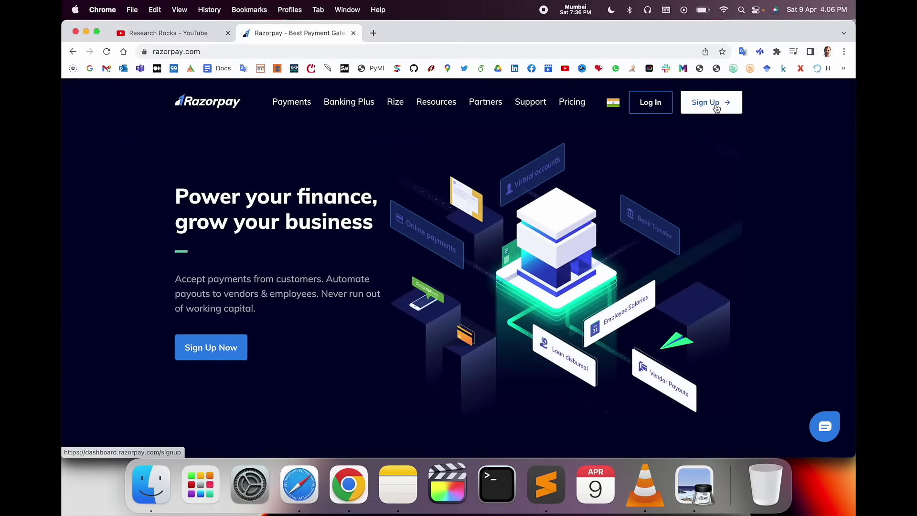
left_click(712, 107)
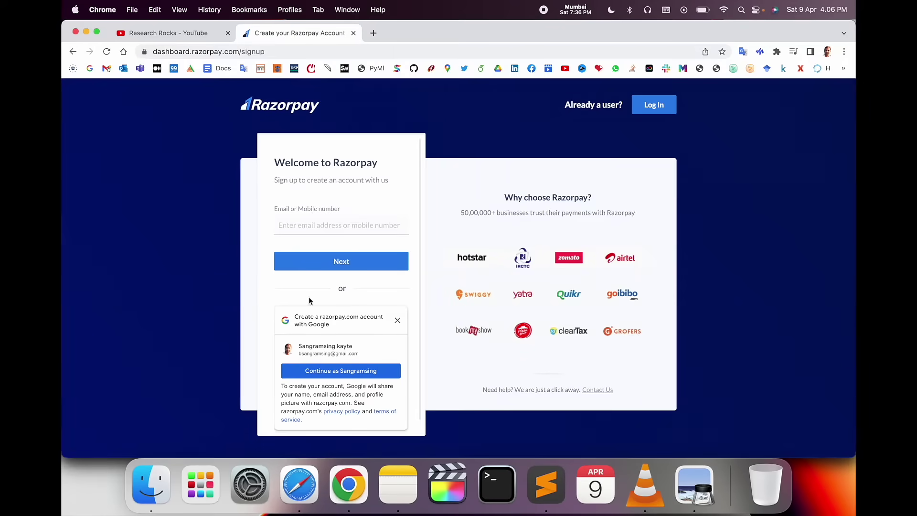
left_click(309, 227)
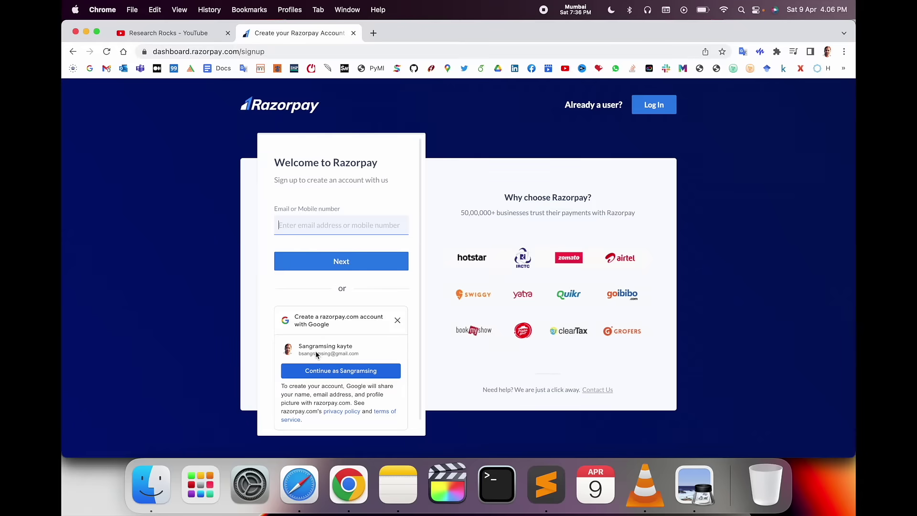
left_click(336, 370)
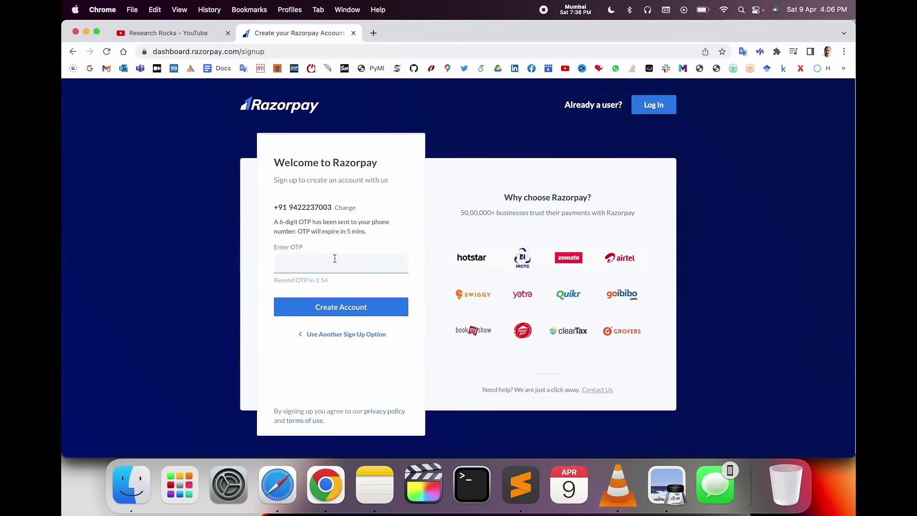
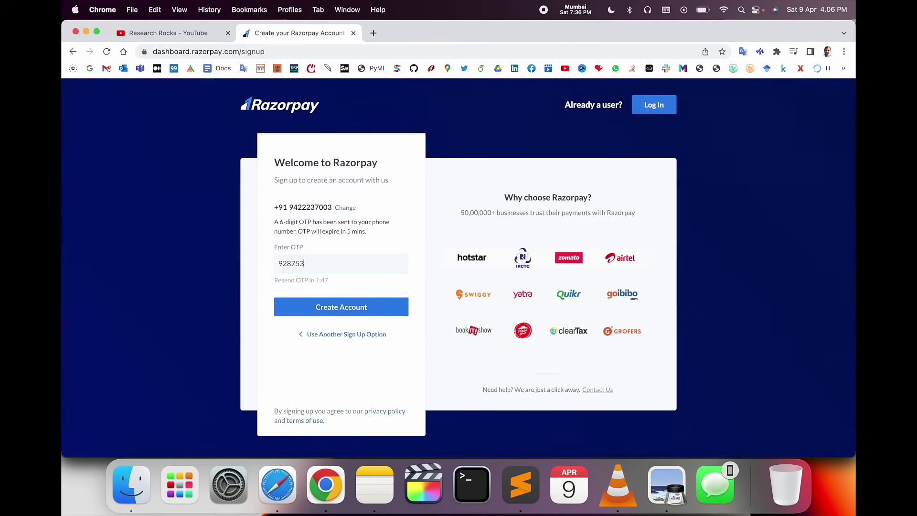
left_click(365, 309)
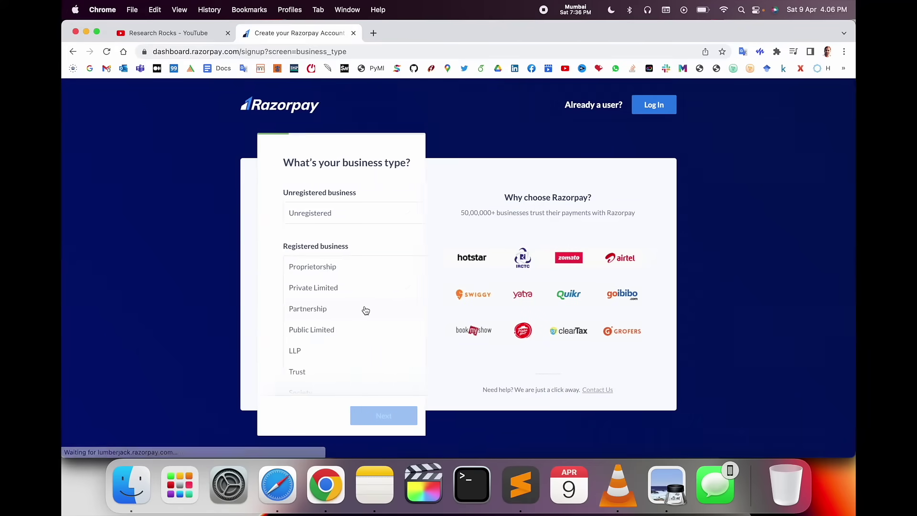
Choose Unregistered business with contact name 'Research Rocks' and begin account activation
left_click(386, 213)
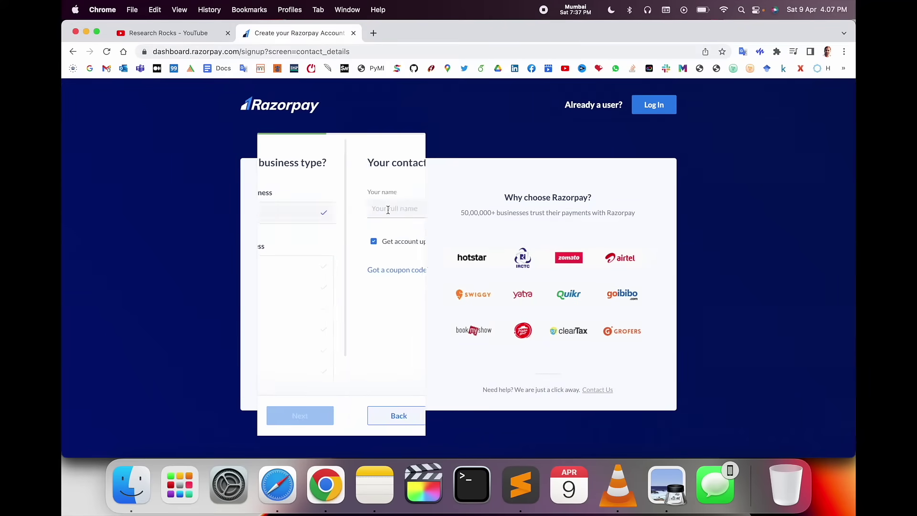
type("R")
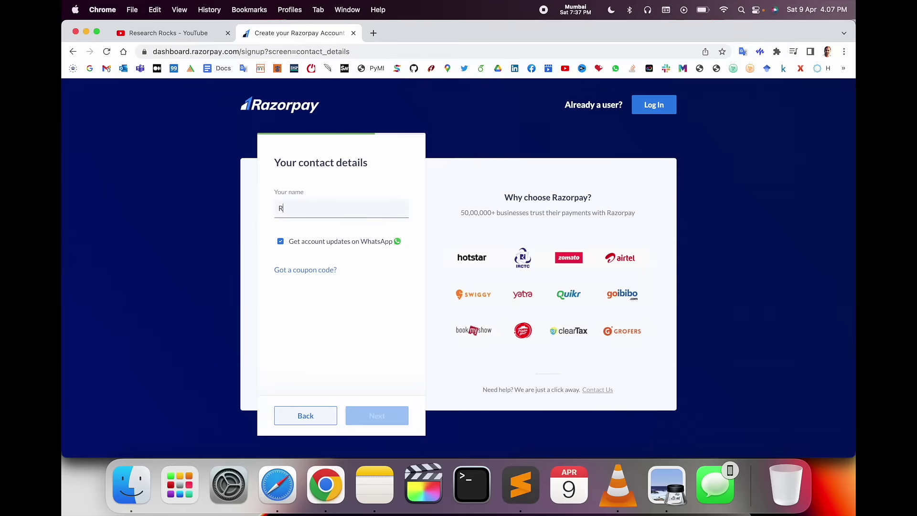
type("esearcj")
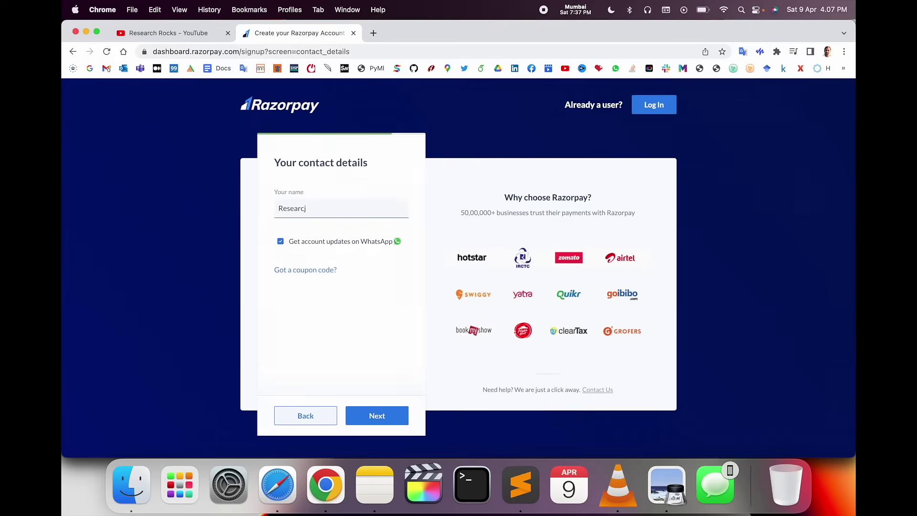
key("BackSpace")
type("h Rocks")
key("Return")
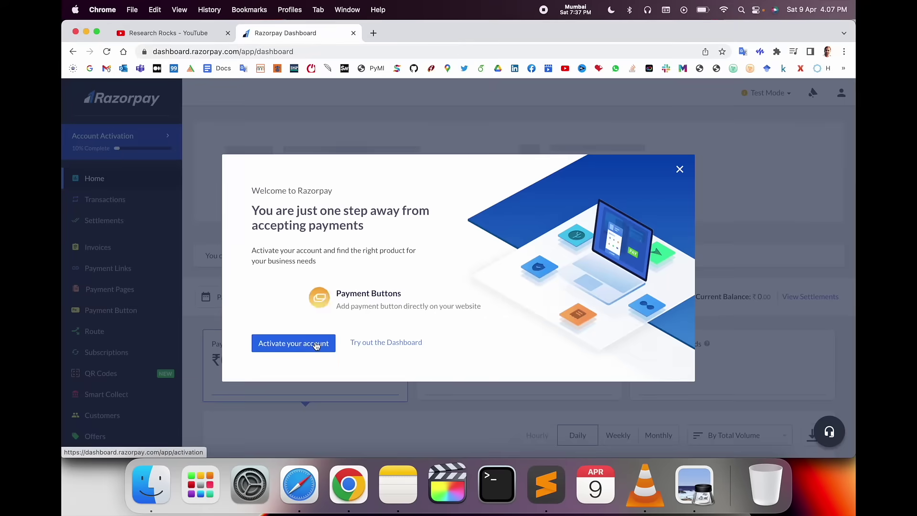
left_click(314, 343)
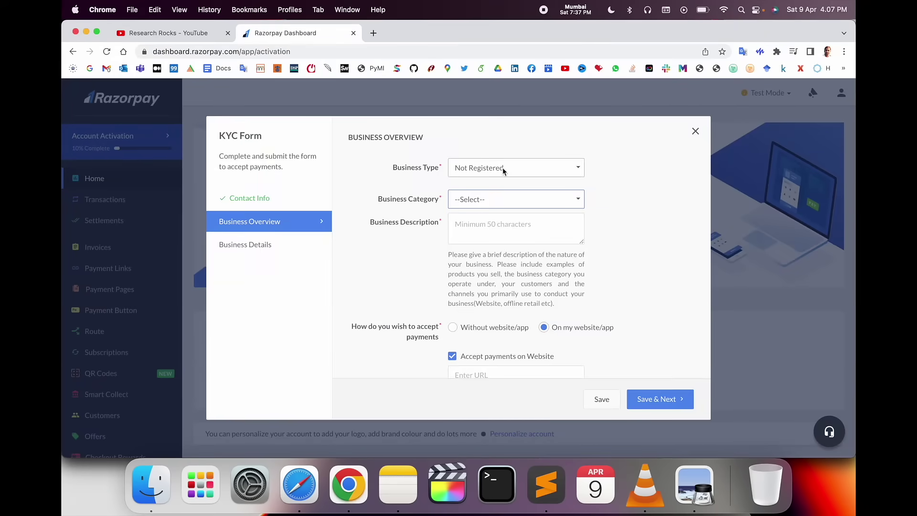
Set business type Not Registered, category IT and Software, sub category Consulting and Outsourcing
left_click(502, 168)
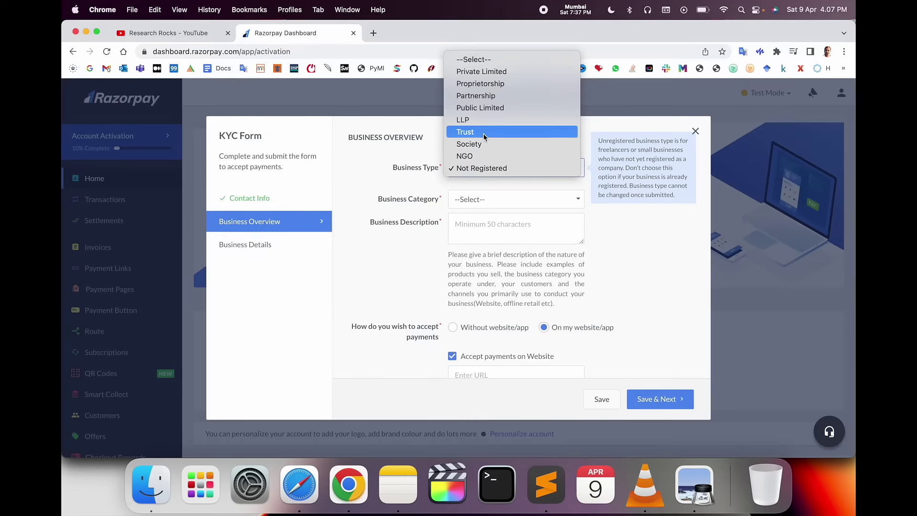
left_click(485, 169)
left_click(512, 192)
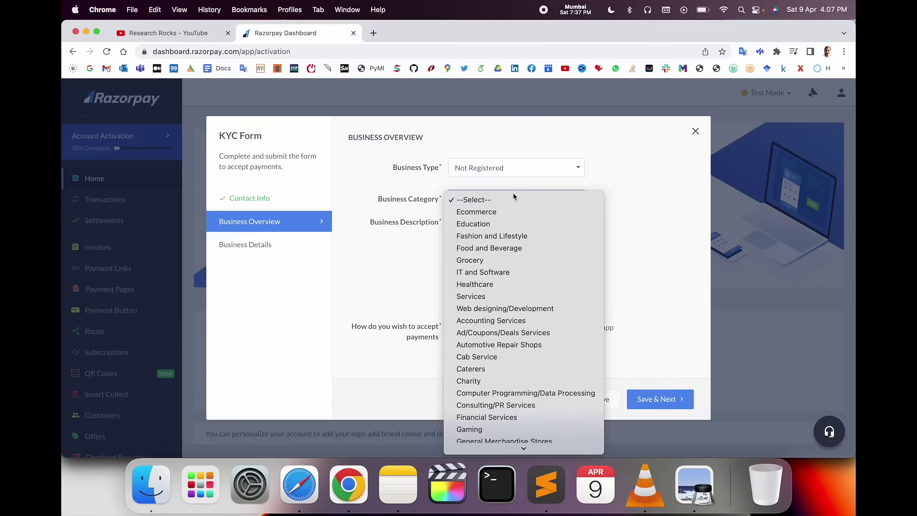
left_click(510, 272)
left_click(499, 224)
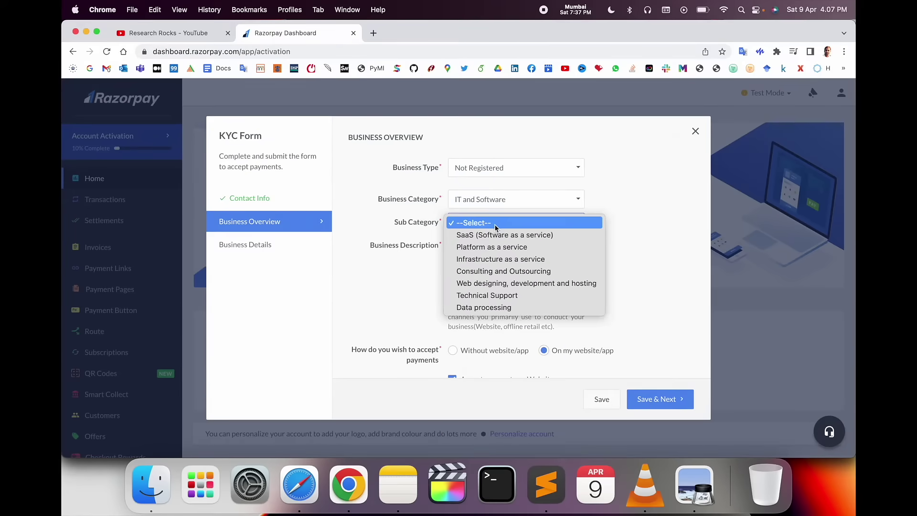
left_click(534, 272)
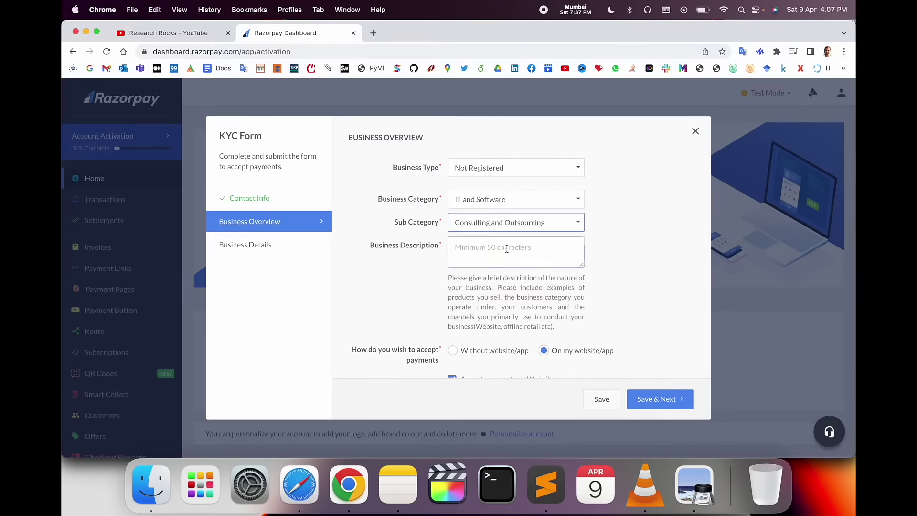
Paste the business description, choose accepting payments without website/app, and save the overview
left_click(506, 249)
key("super+v")
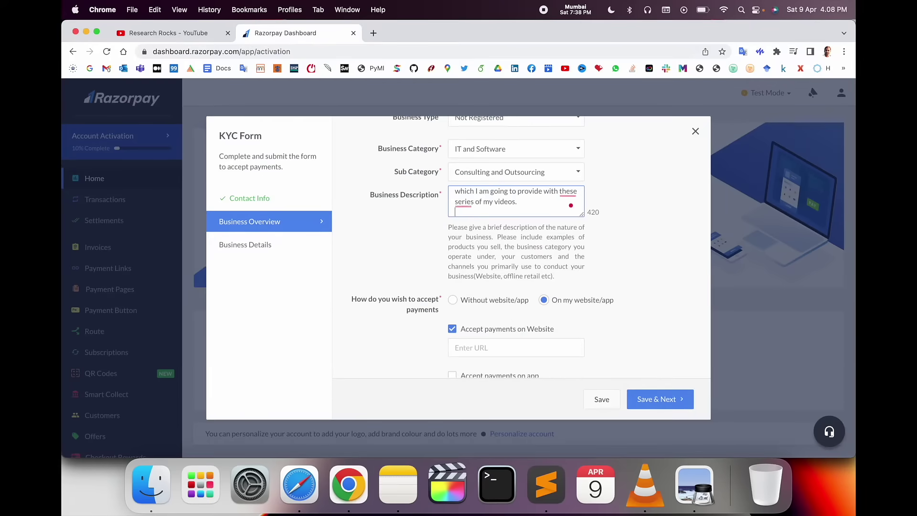
key("BackSpace")
scroll(483, 231, "up", 3)
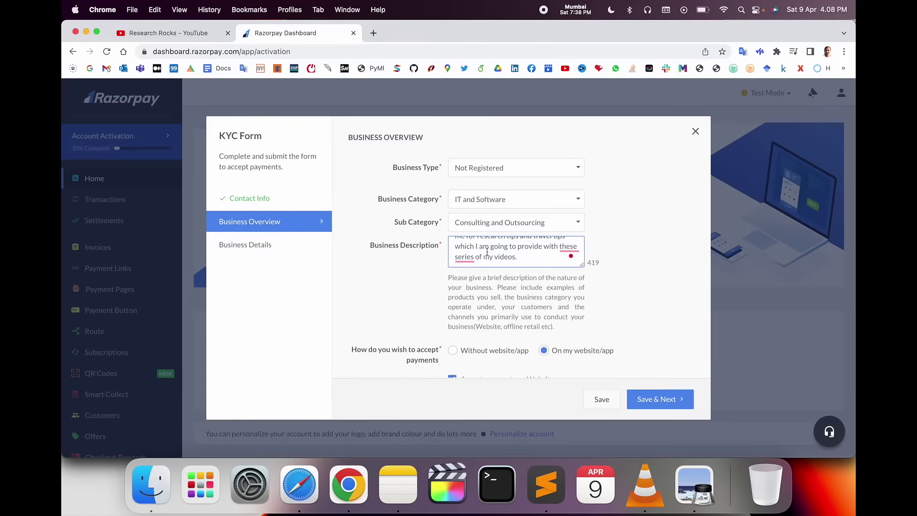
scroll(362, 258, "down", 5)
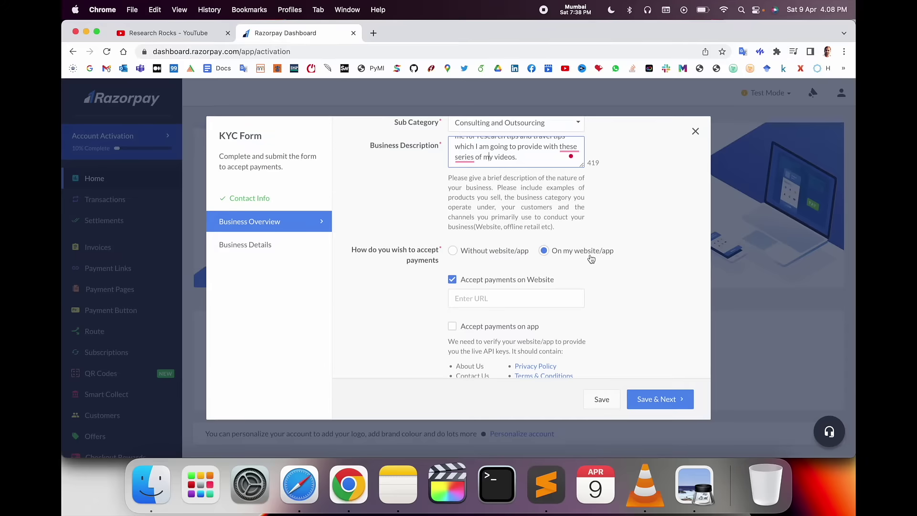
left_click(453, 252)
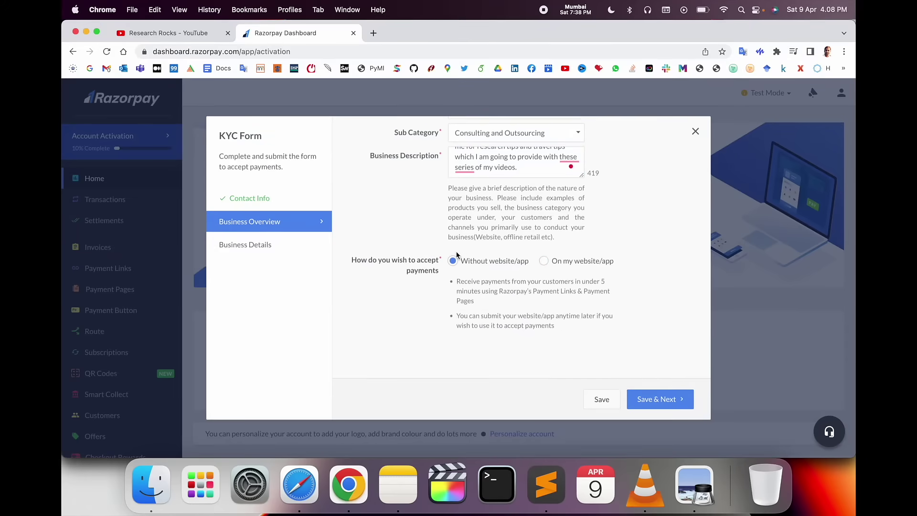
left_click(544, 262)
left_click(474, 309)
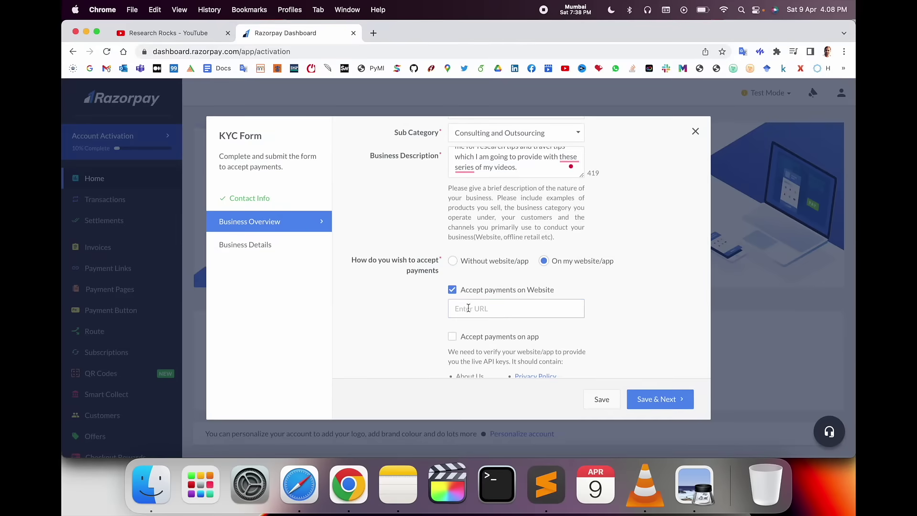
left_click(453, 261)
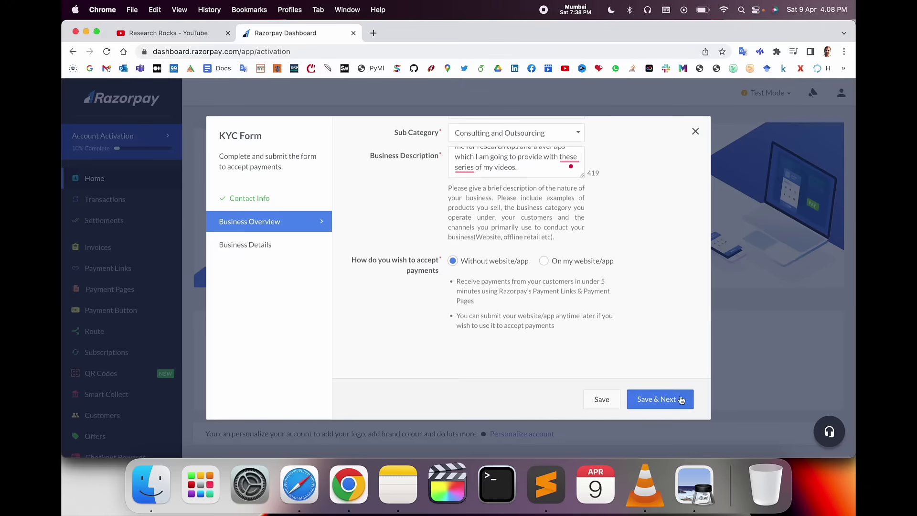
left_click(660, 399)
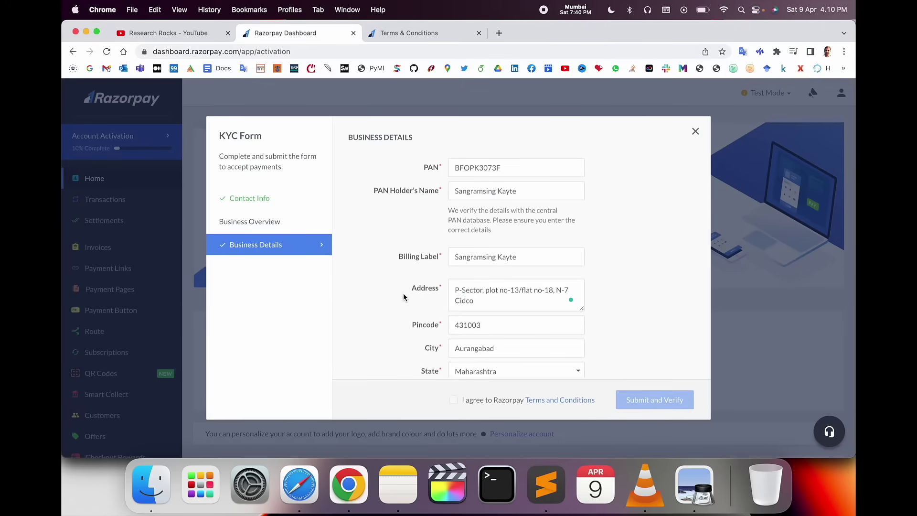
Replace the billing label with 'K', move past the address fields, then close the KYC form
scroll(403, 293, "down", 1)
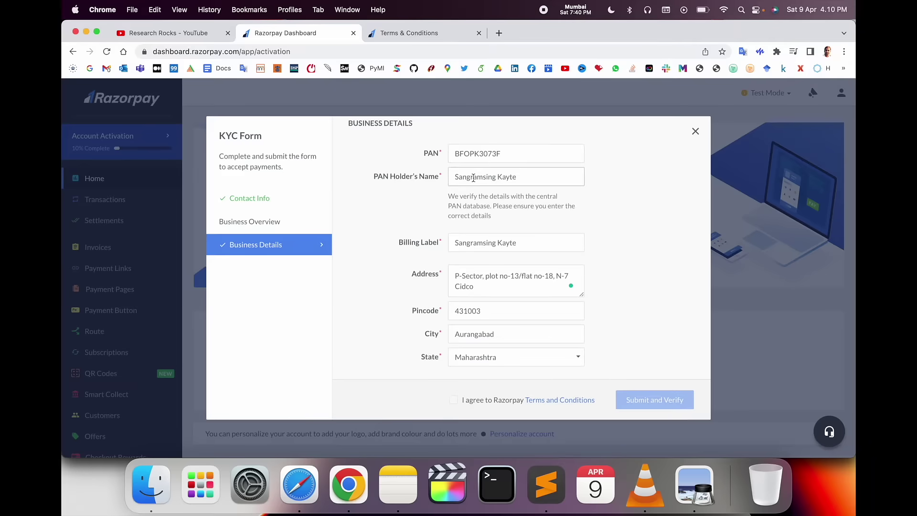
scroll(476, 178, "down", 3)
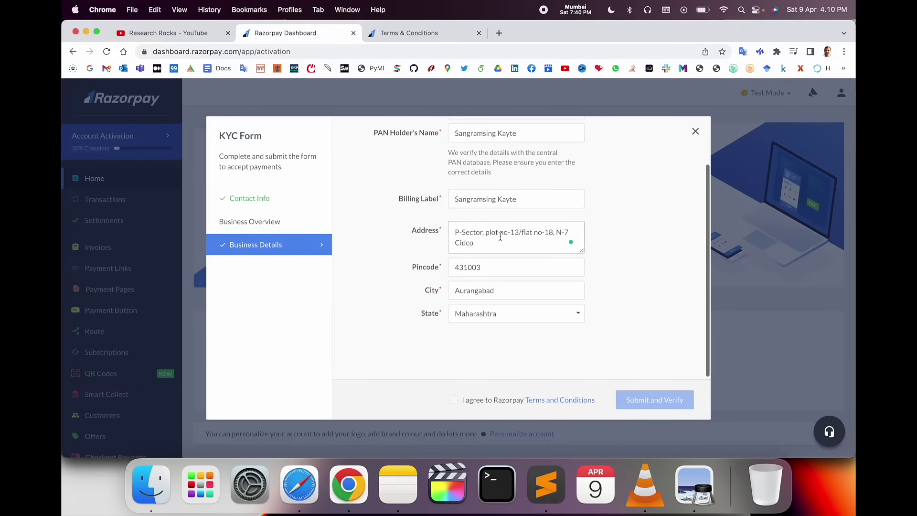
triple_click(469, 194)
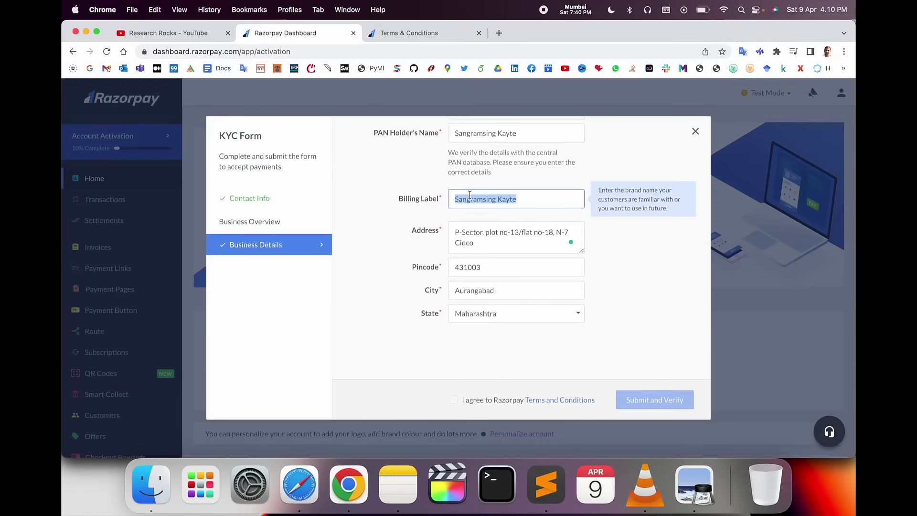
key("BackSpace")
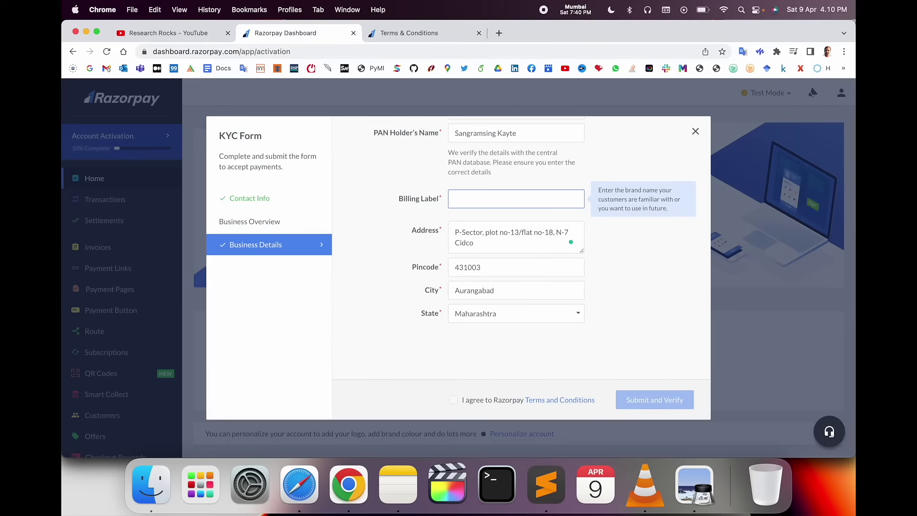
type("Kayte")
key("Tab")
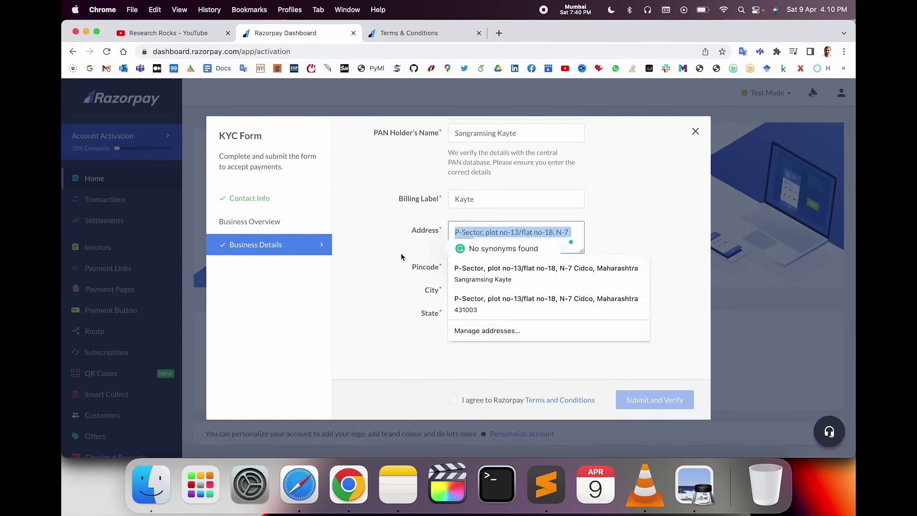
key("Escape")
left_click(510, 271)
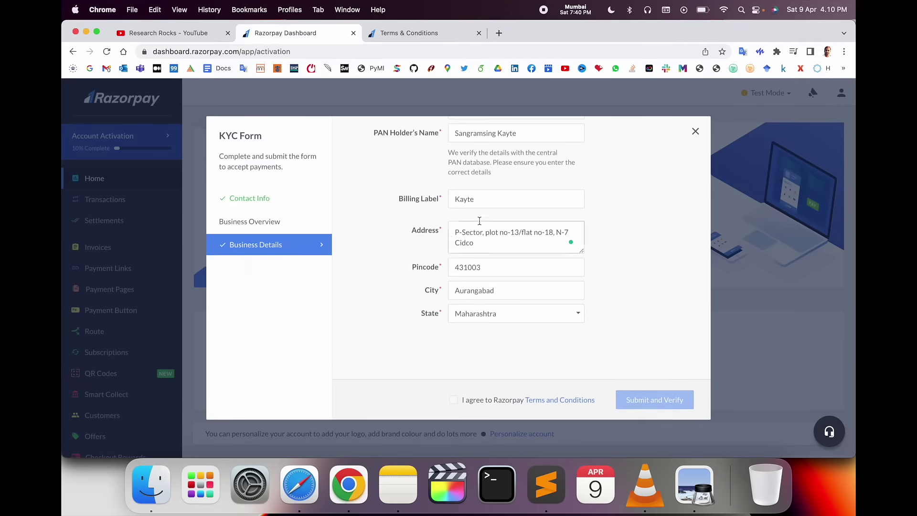
left_click(695, 131)
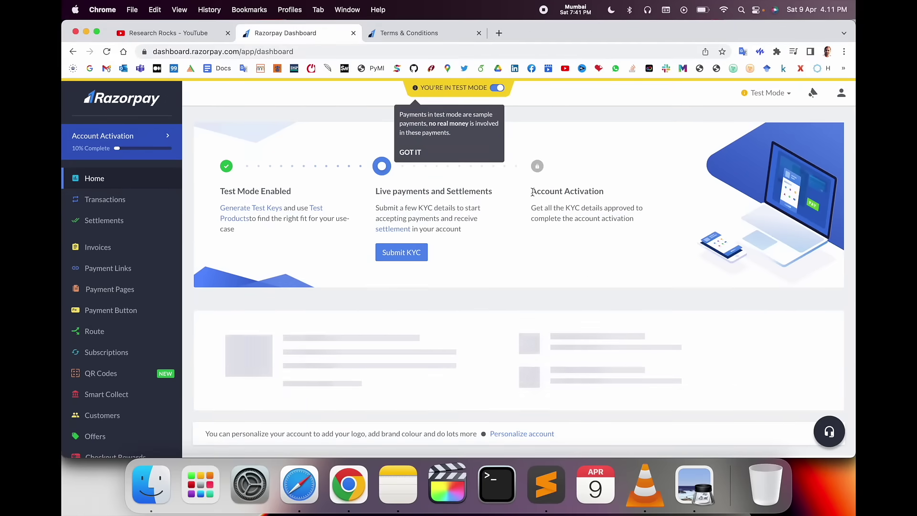
Dismiss the test-mode notice and show the Transactions Payments list
left_click_drag(532, 192, 635, 220)
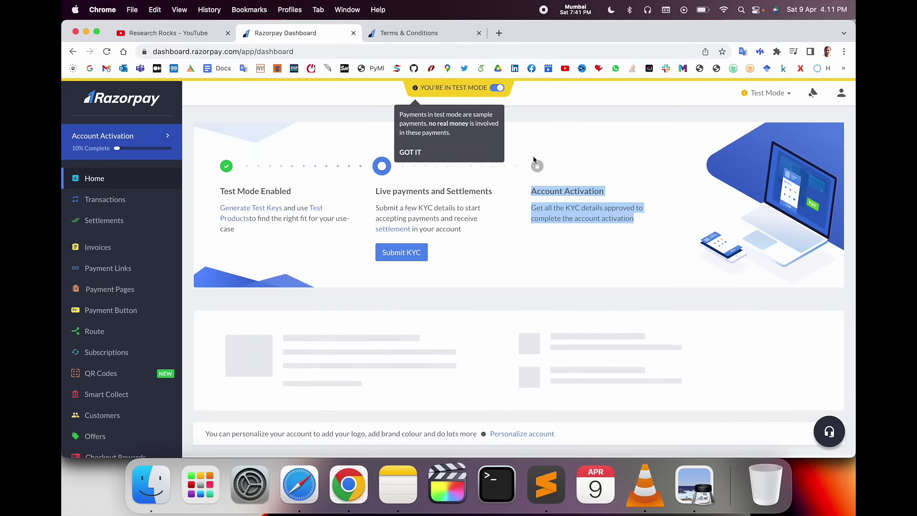
left_click(700, 197)
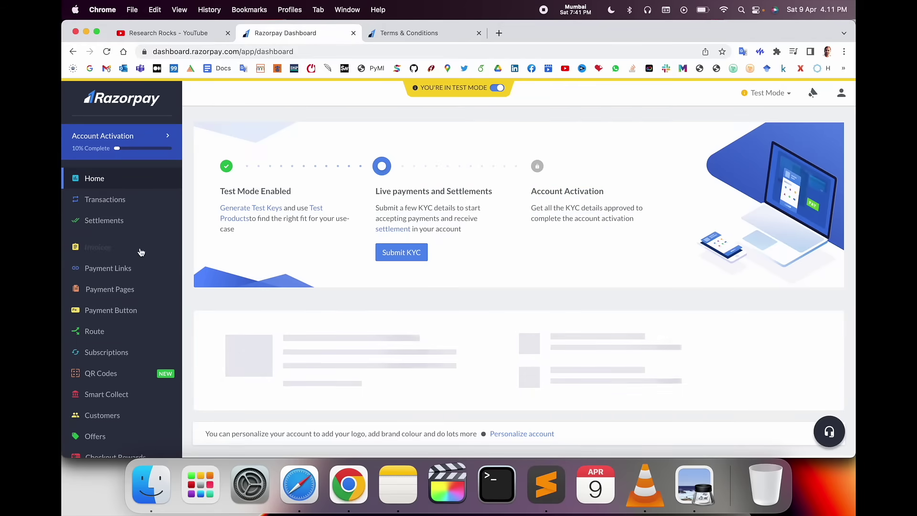
left_click(108, 199)
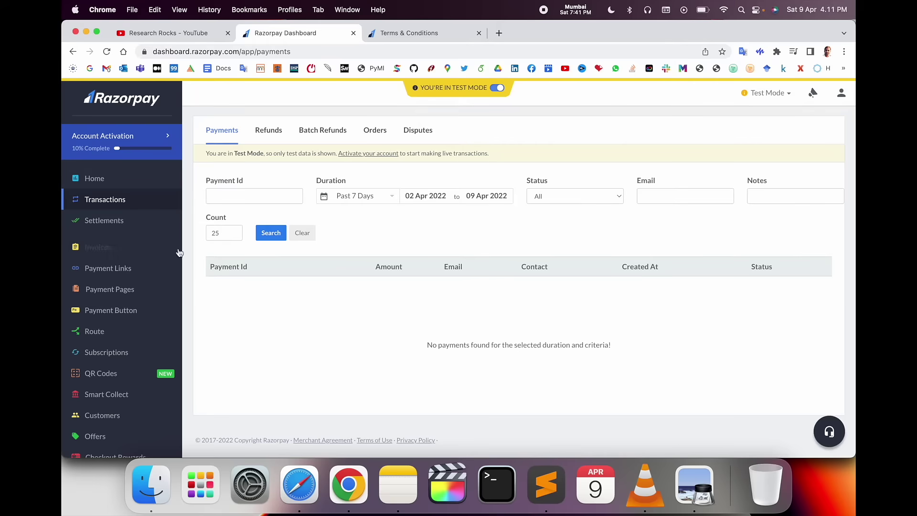
View the empty Settlements page, then skip the Invoices intro to the empty invoice list
left_click(113, 224)
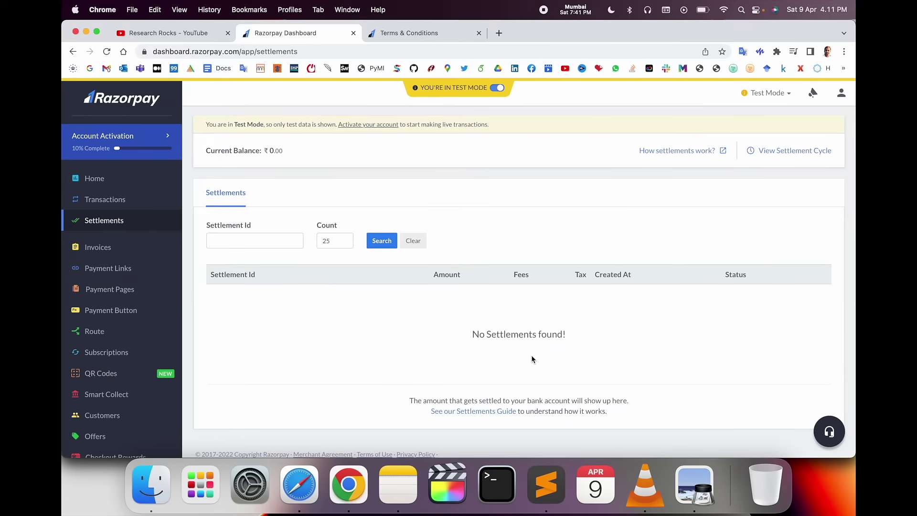
left_click(110, 248)
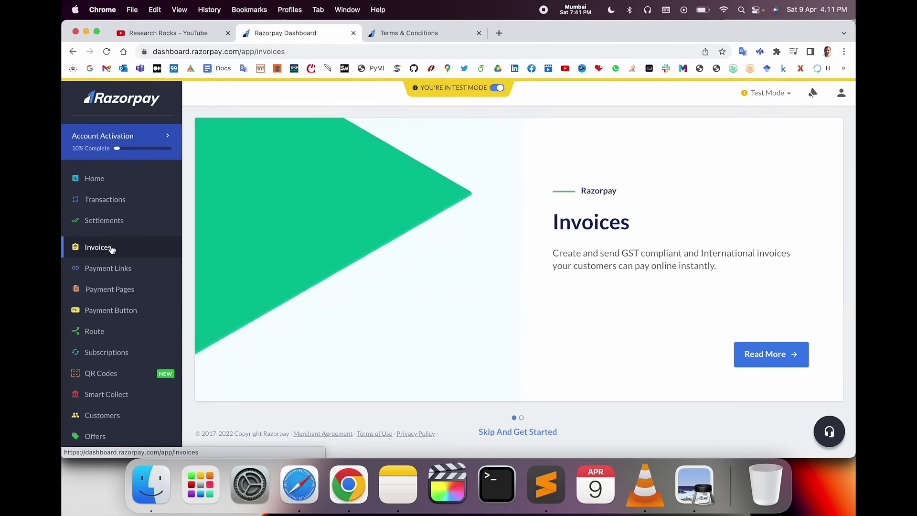
scroll(804, 395, "down", 1)
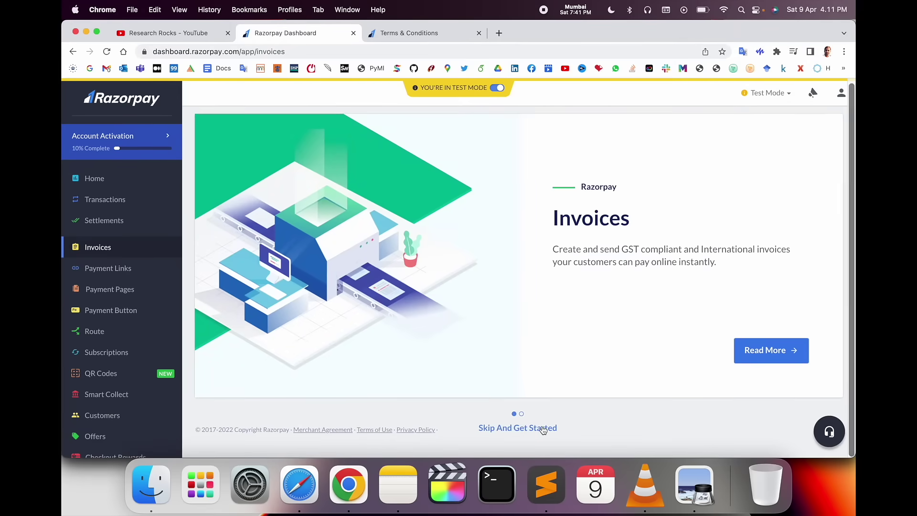
left_click(543, 429)
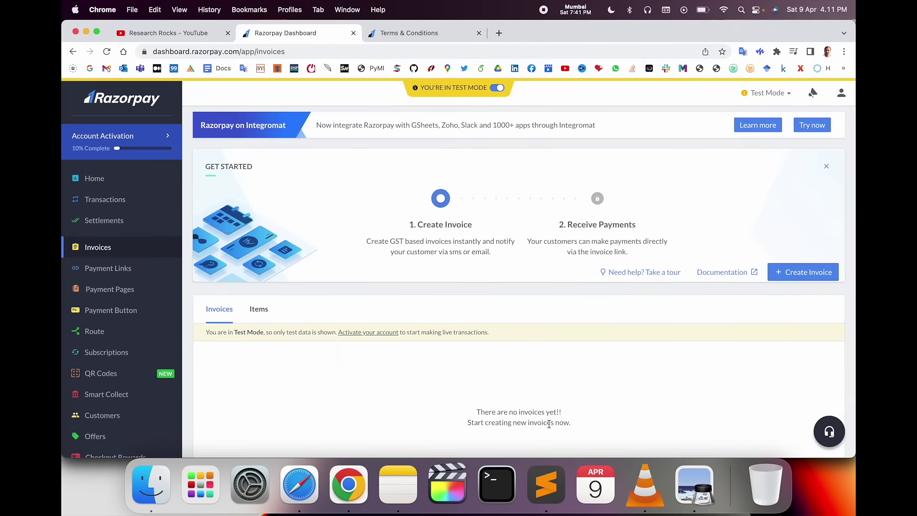
scroll(110, 270, "down", 1)
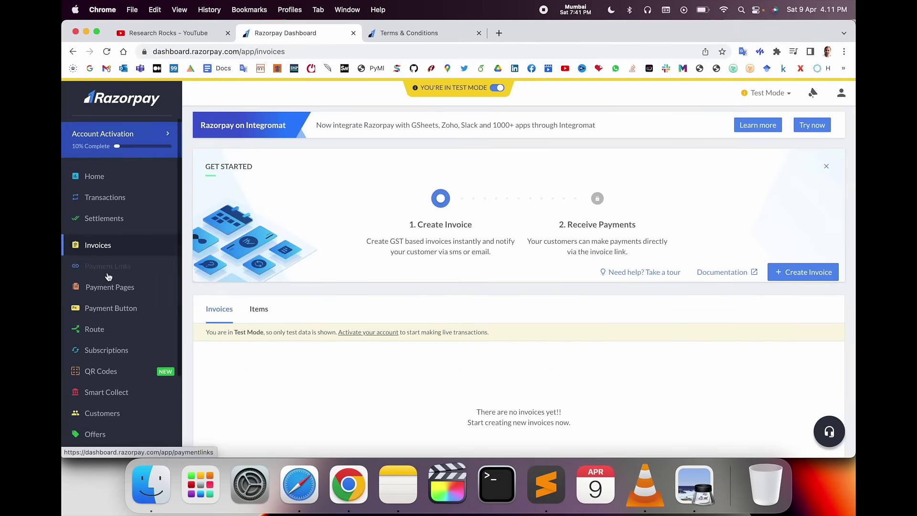
left_click(108, 275)
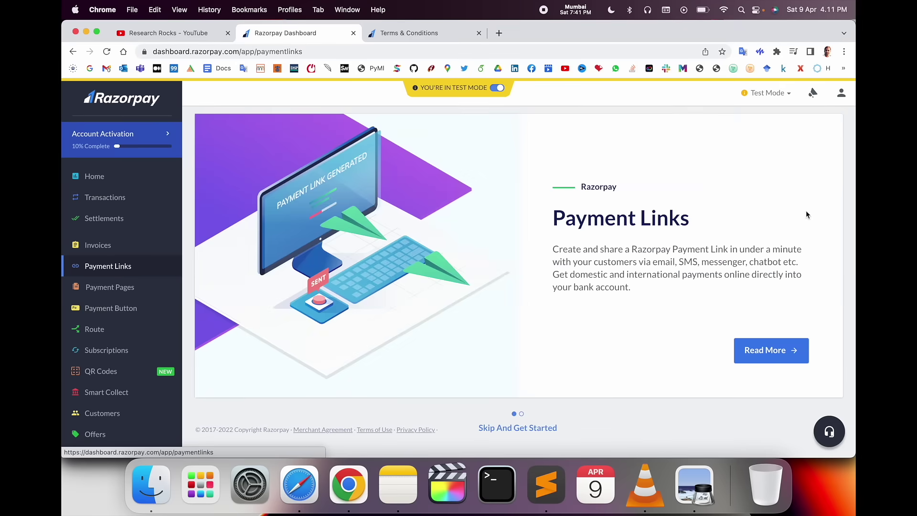
Skip the Payment Links intro and filter links to Paid status, stepping through the Id and Contact filters
left_click(535, 429)
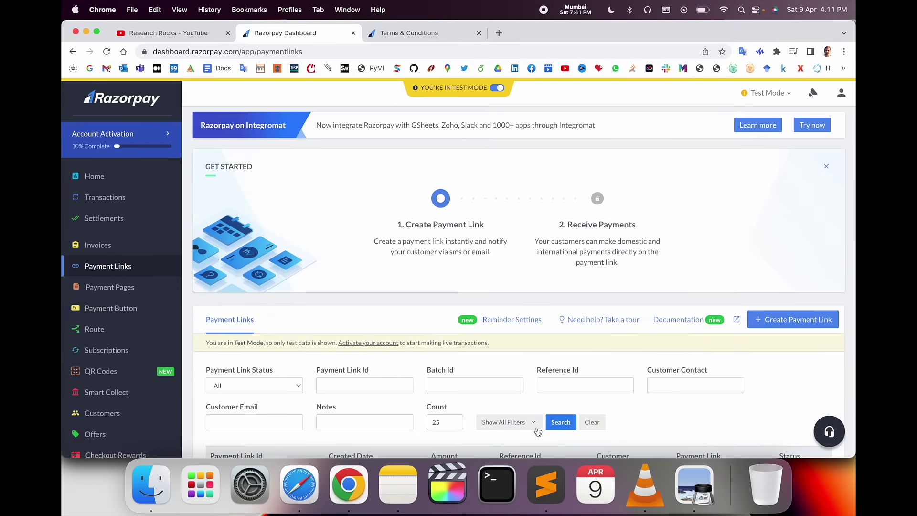
scroll(538, 431, "down", 3)
left_click(273, 261)
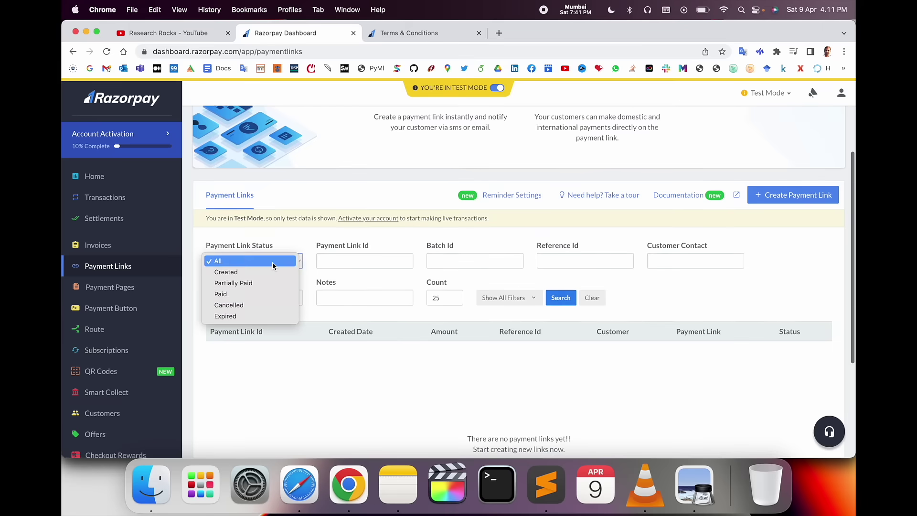
left_click(251, 293)
left_click(380, 267)
left_click(446, 266)
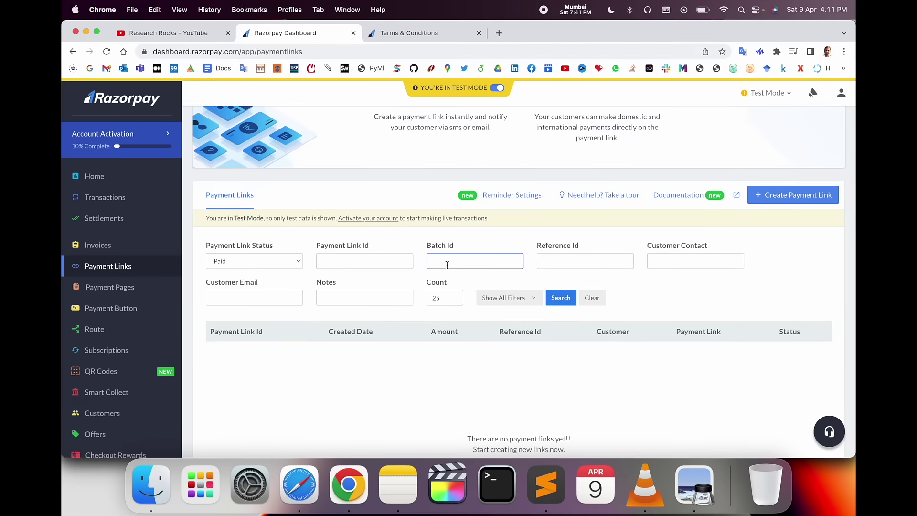
left_click(549, 264)
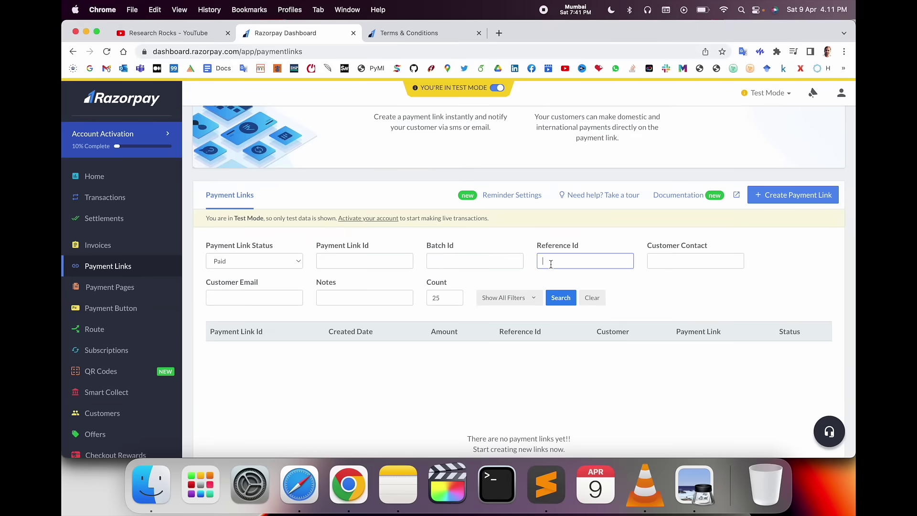
left_click(681, 259)
View the Payment Pages (past its intro), Payment Buttons and QR Codes sections
left_click(101, 289)
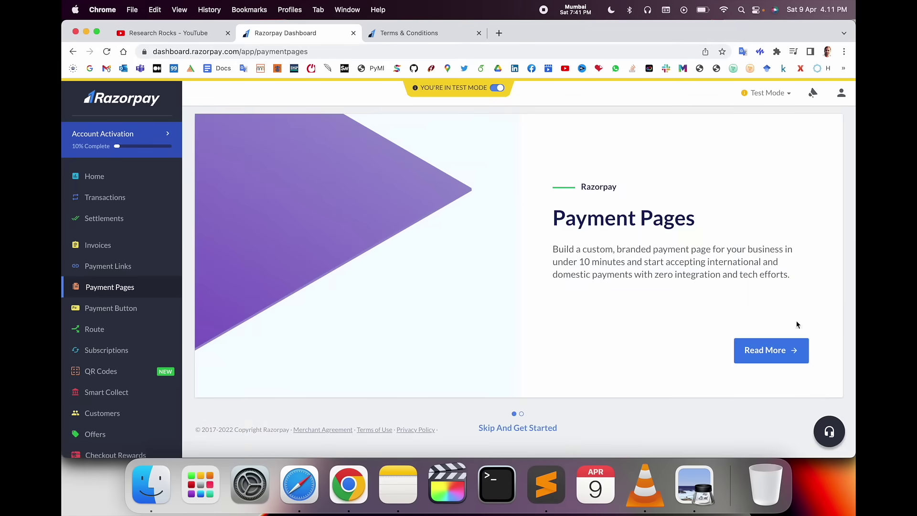
left_click(516, 428)
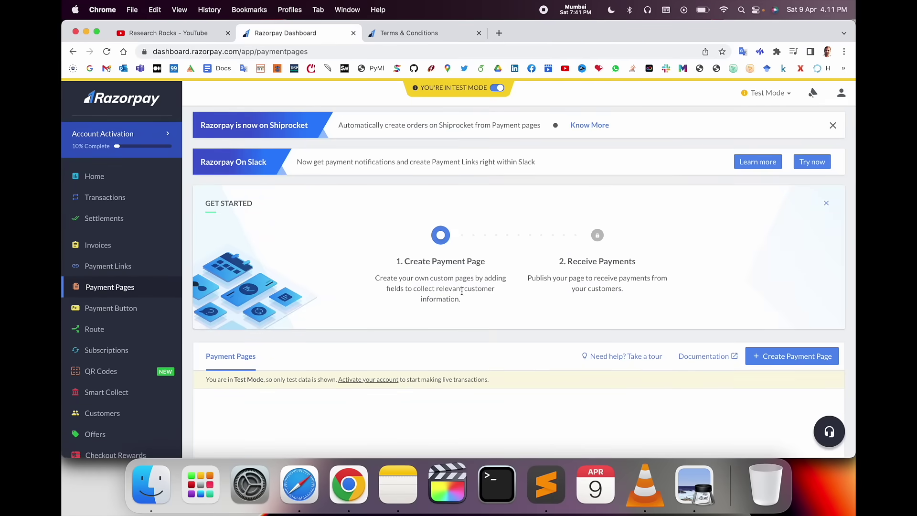
left_click(114, 313)
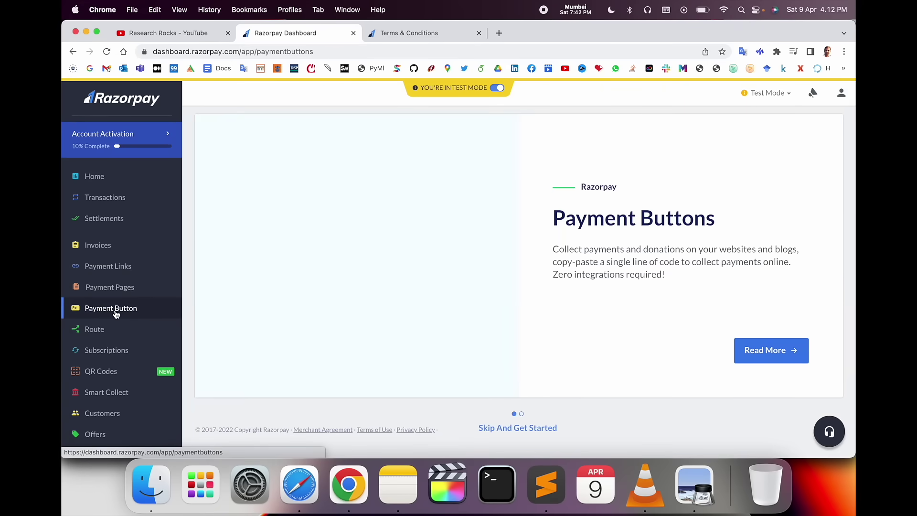
scroll(116, 314, "down", 2)
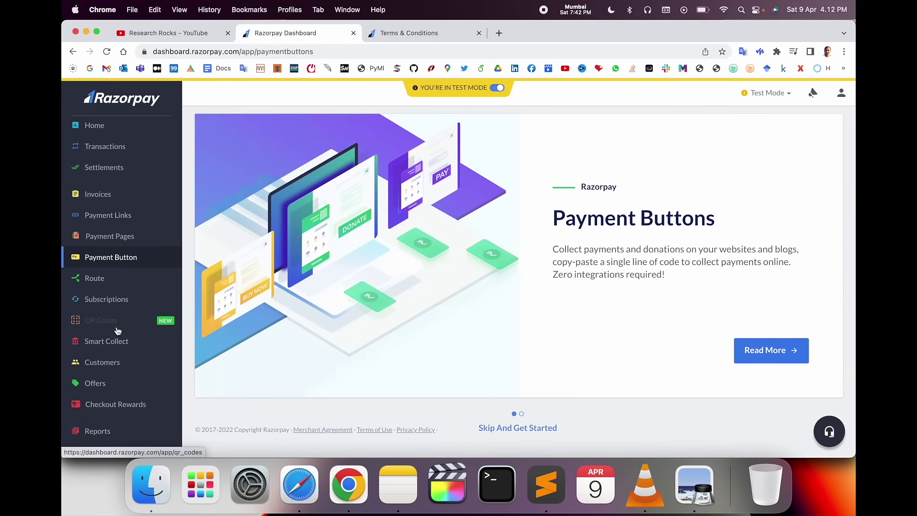
left_click(117, 330)
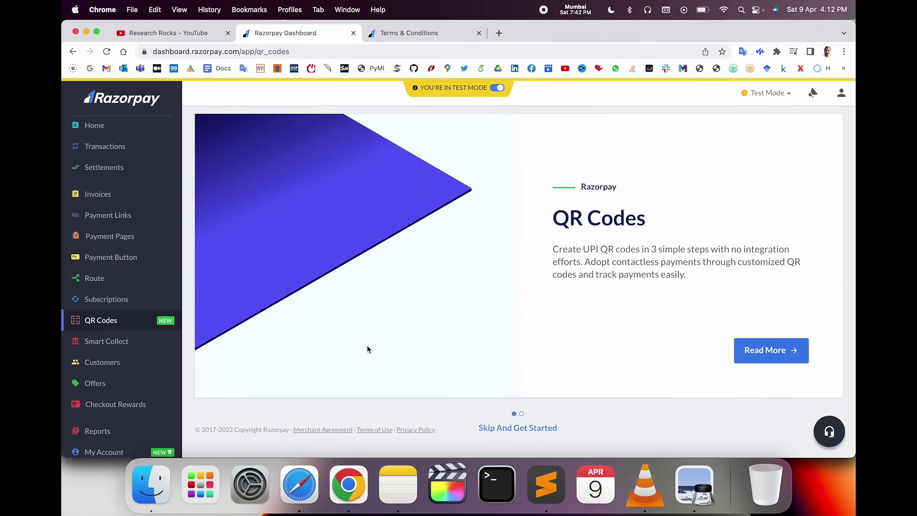
scroll(143, 368, "down", 2)
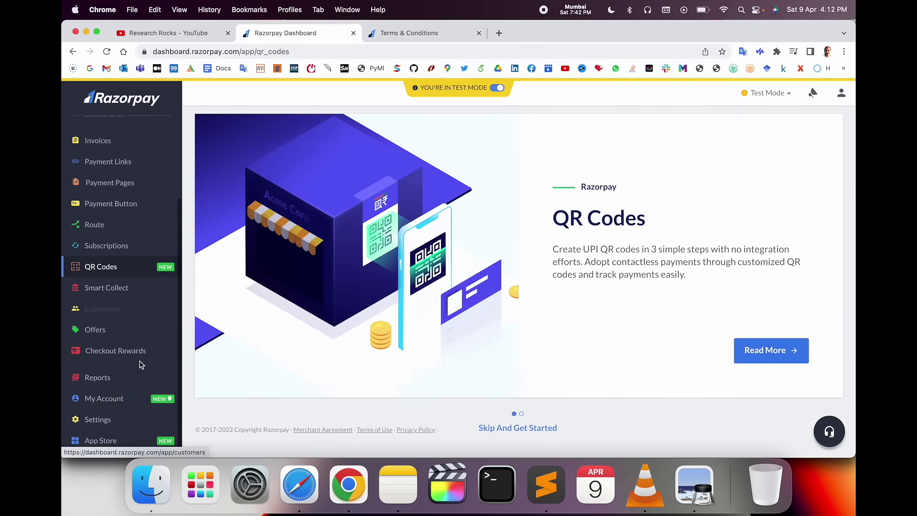
View Smart Collect, Customers, Offers, Checkout Rewards and Reports, ending on the My Account profile
left_click(113, 288)
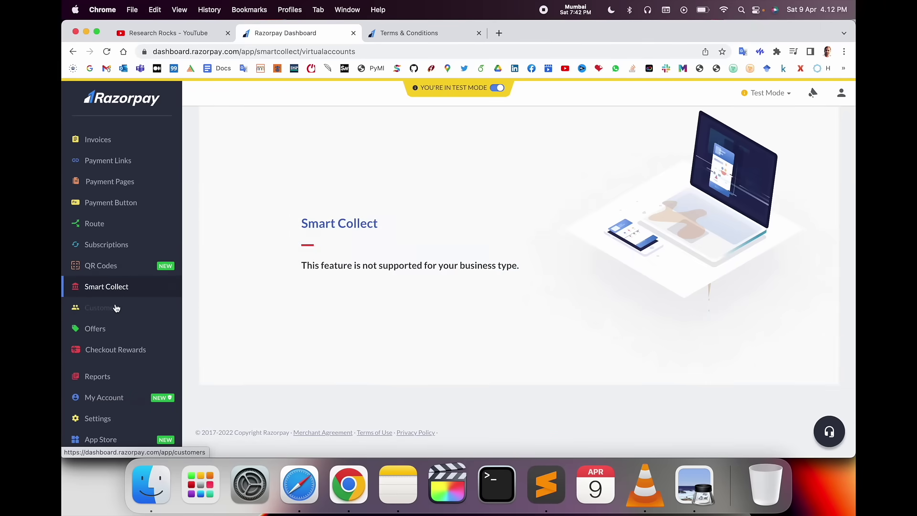
left_click(117, 308)
left_click(110, 328)
left_click(114, 353)
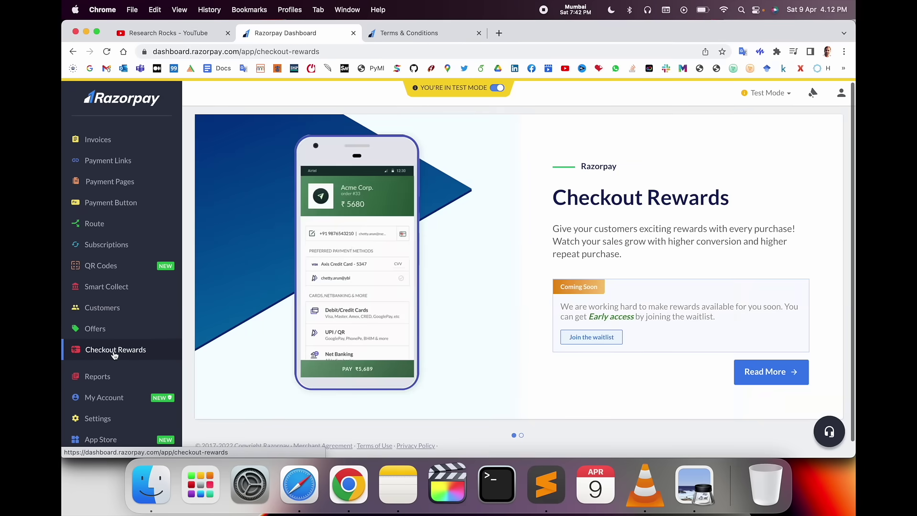
left_click(108, 377)
left_click(106, 401)
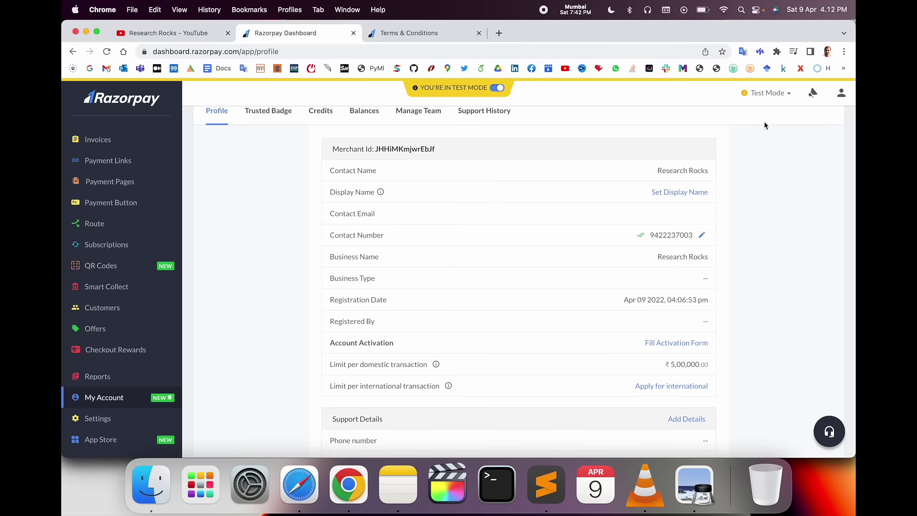
mouse_move(519, 361)
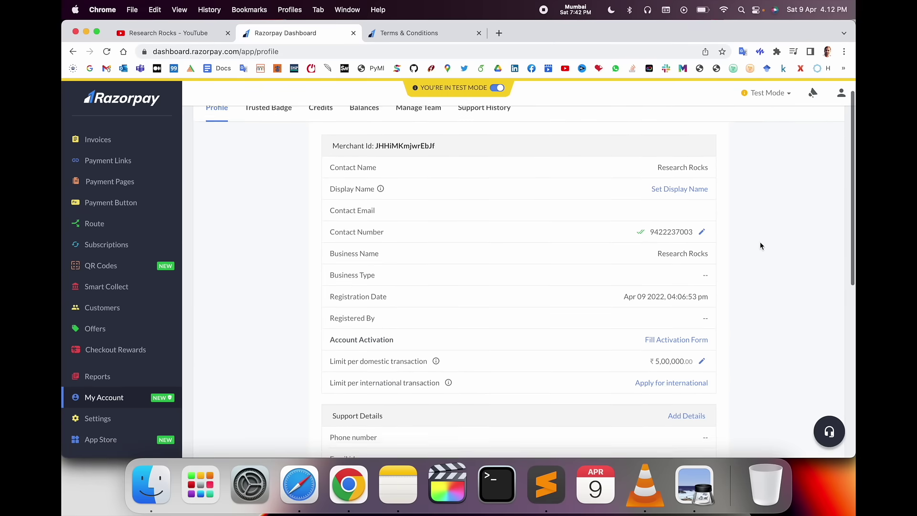
Scroll the My Account profile to the support details and owner role, then go to Settings
scroll(760, 241, "down", 3)
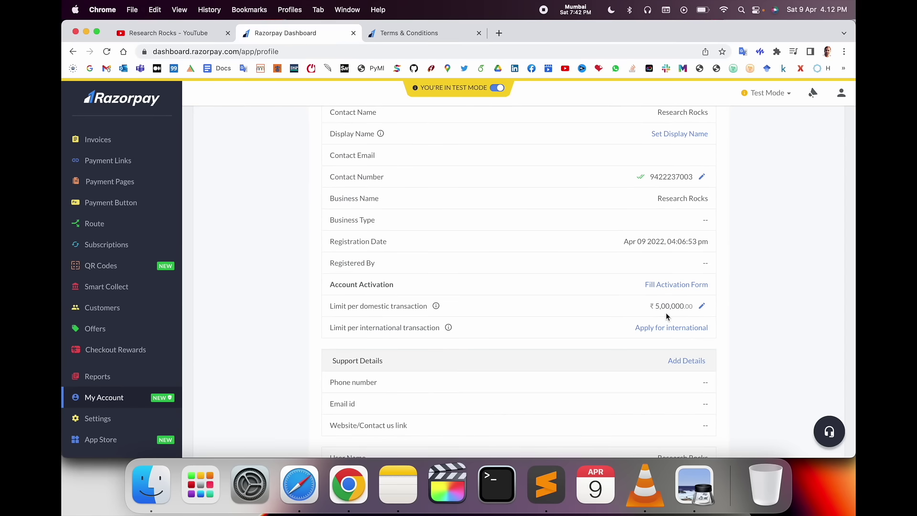
scroll(665, 313, "down", 5)
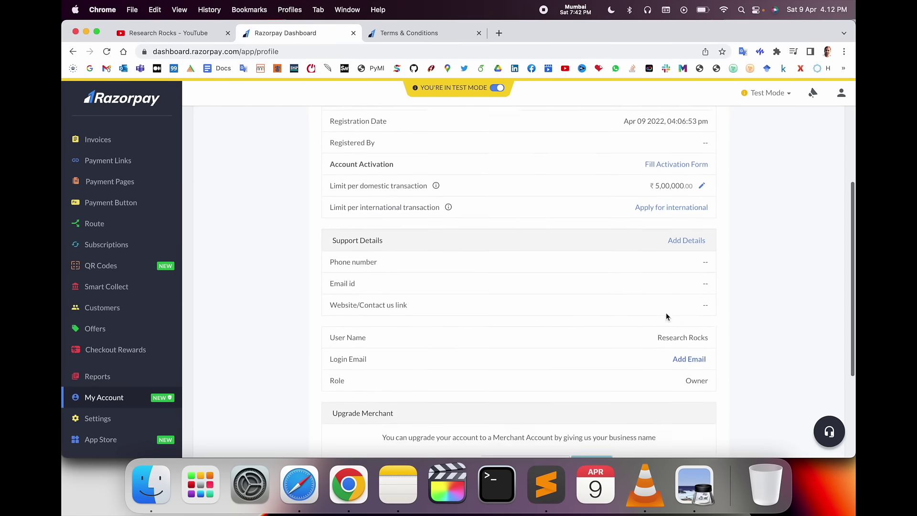
scroll(665, 314, "down", 5)
left_click(101, 419)
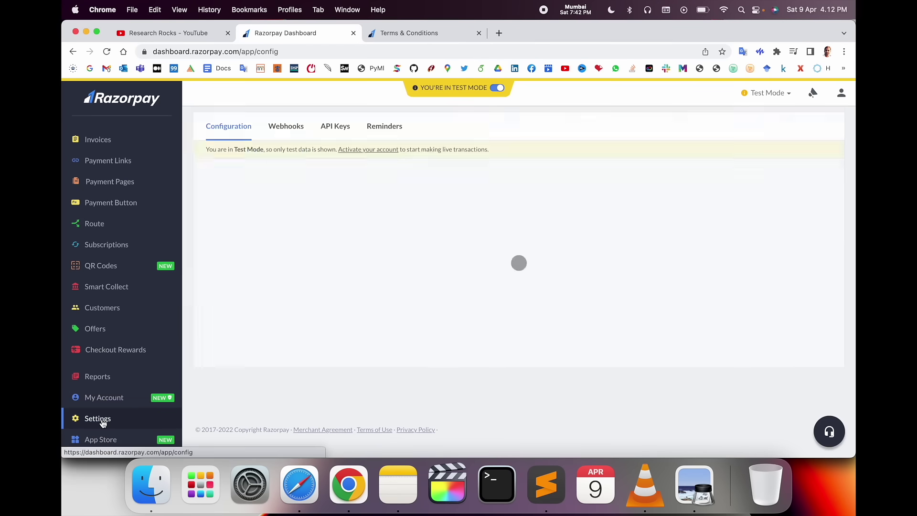
Browse the App Store marketplace listings
left_click(100, 437)
scroll(566, 396, "down", 5)
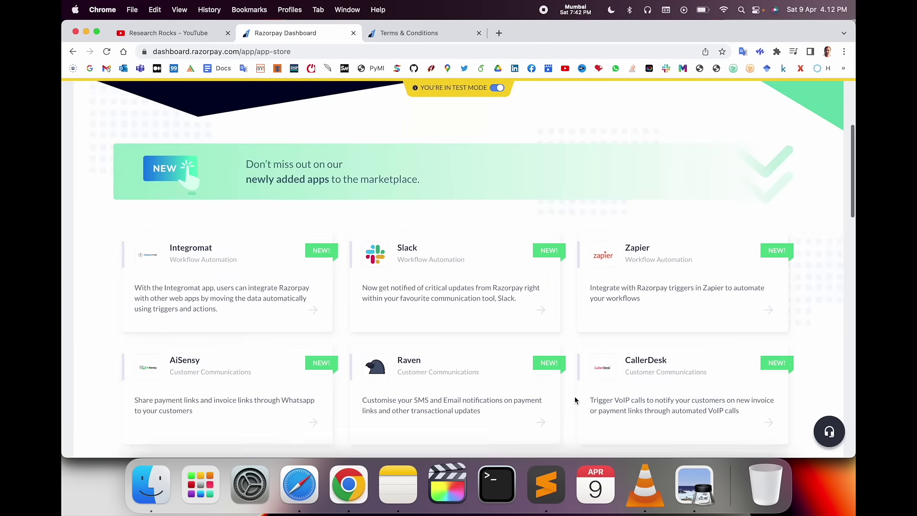
scroll(569, 399, "up", 5)
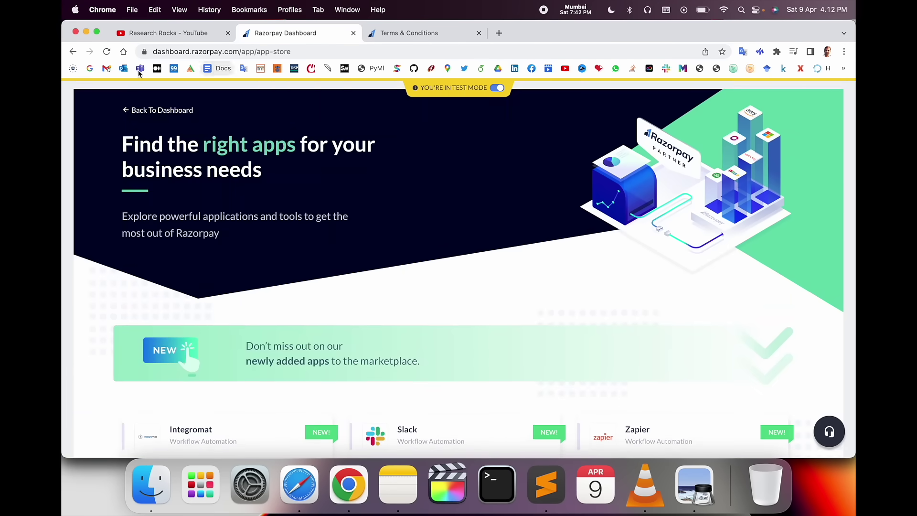
Return to Account Settings, briefly opening and dismissing the Account Activation KYC form
left_click(73, 51)
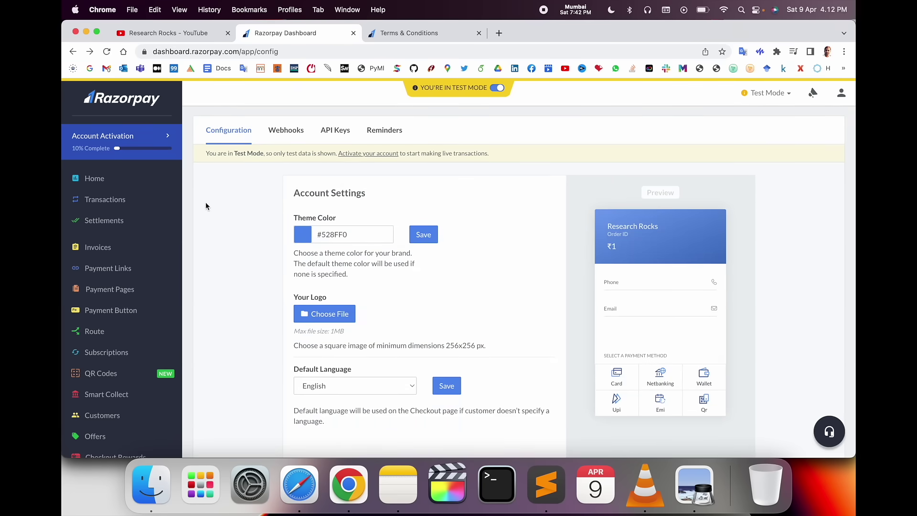
left_click(108, 143)
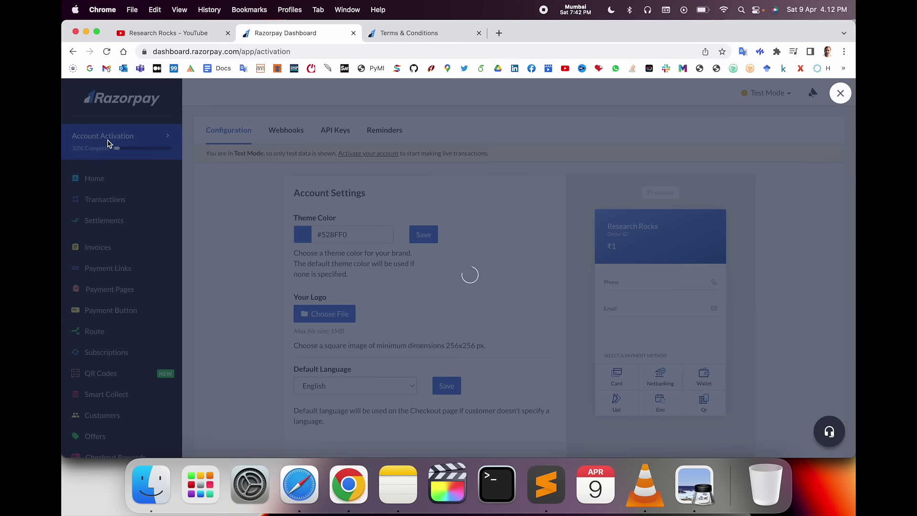
key("Escape")
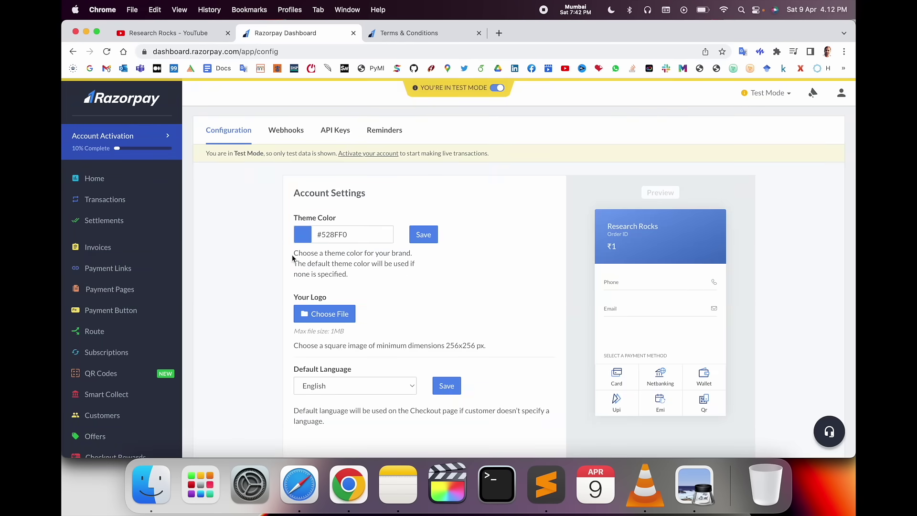